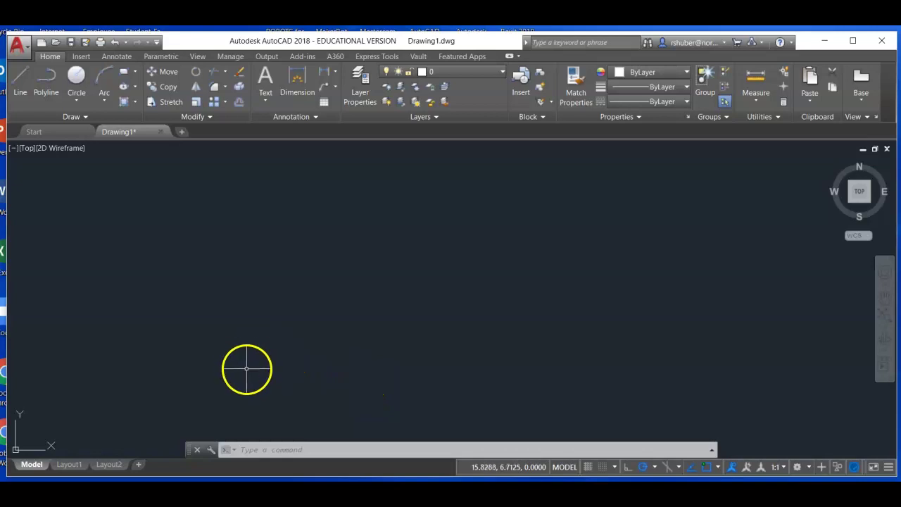
pyautogui.click(124, 83)
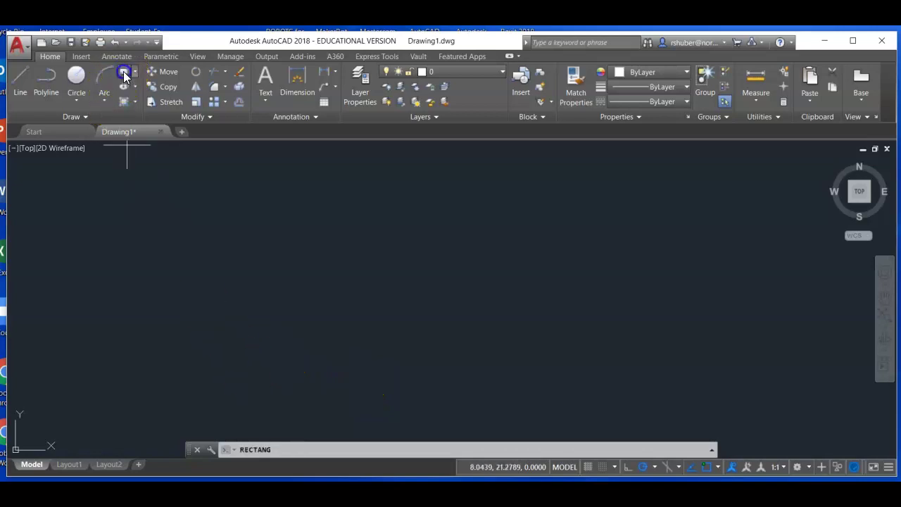
pyautogui.click(201, 401)
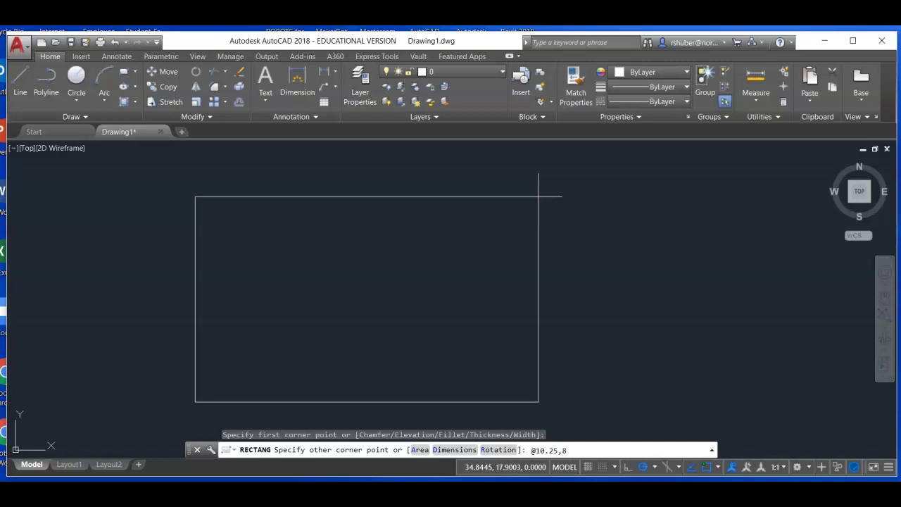
pyautogui.press('Return')
pyautogui.moveTo(273, 317)
pyautogui.mouseDown(button='middle')
pyautogui.moveTo(383, 265)
pyautogui.moveTo(388, 249)
pyautogui.mouseUp(button='middle')
pyautogui.scroll(3, 336, 282)
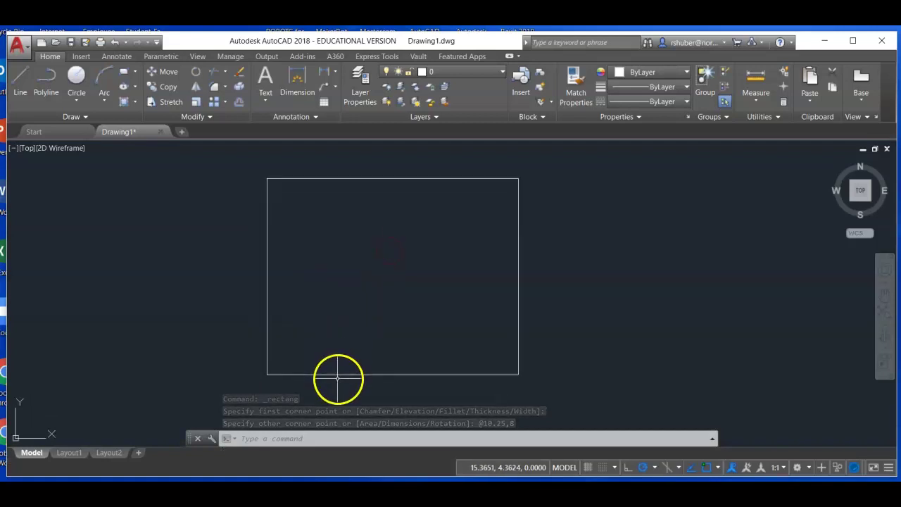
pyautogui.scroll(2, 338, 378)
pyautogui.scroll(-2, 334, 354)
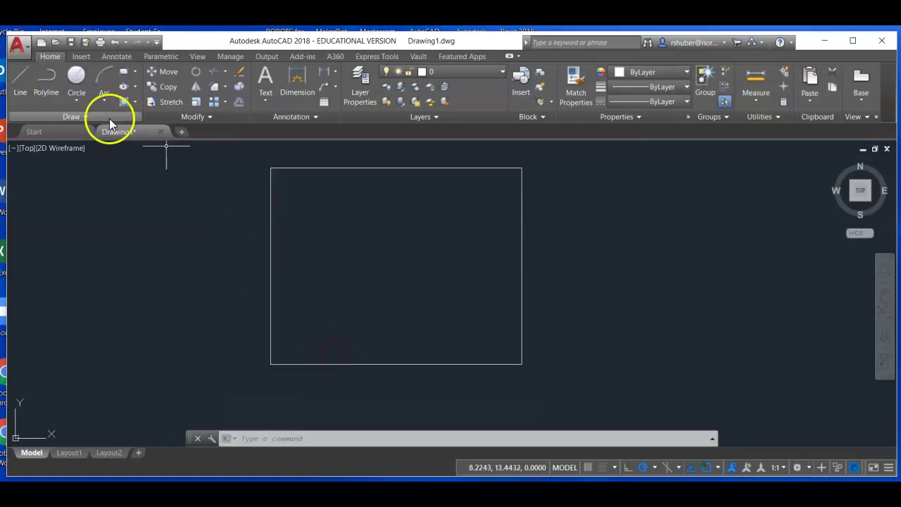
# Step: Draw a line along the border's bottom edge from lower-left to lower-right corner
pyautogui.click(19, 79)
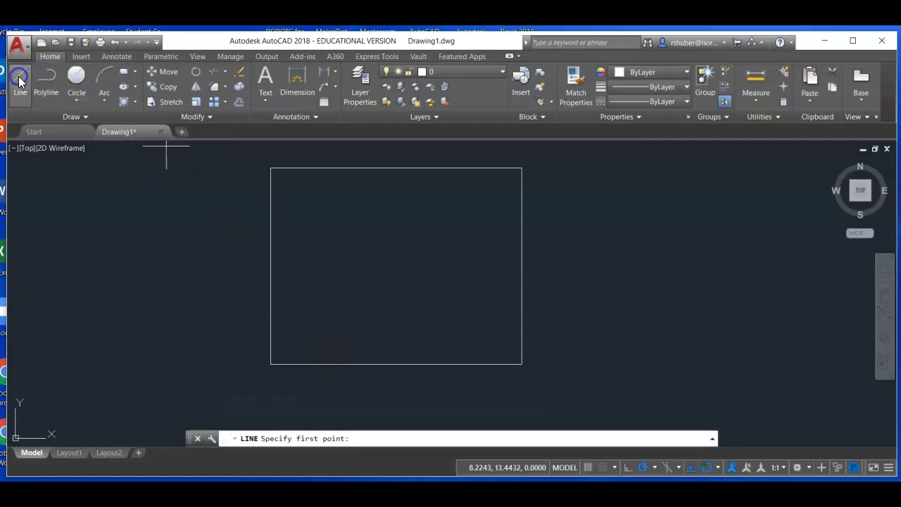
pyautogui.click(271, 364)
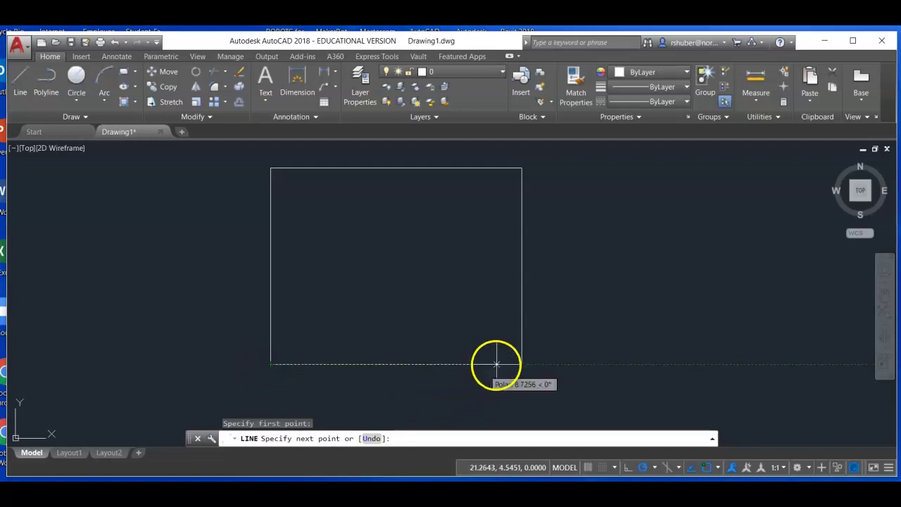
pyautogui.click(522, 364)
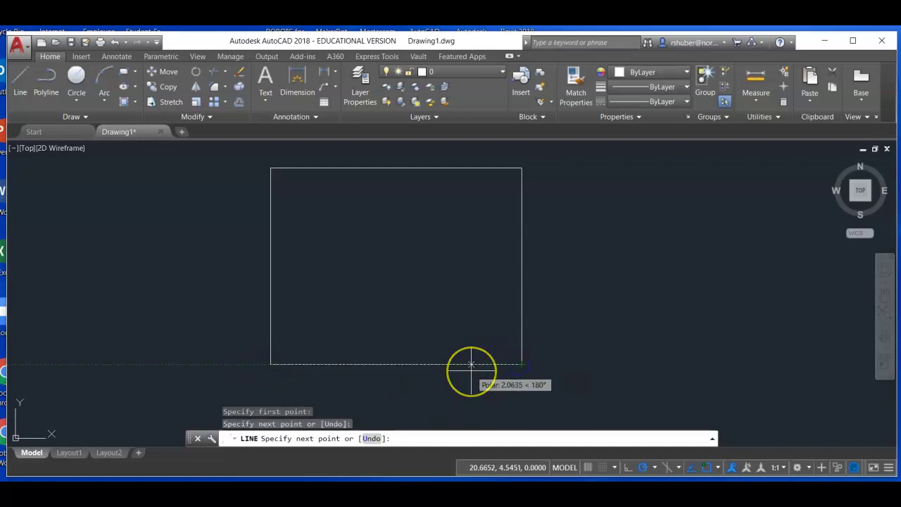
pyautogui.press('Return')
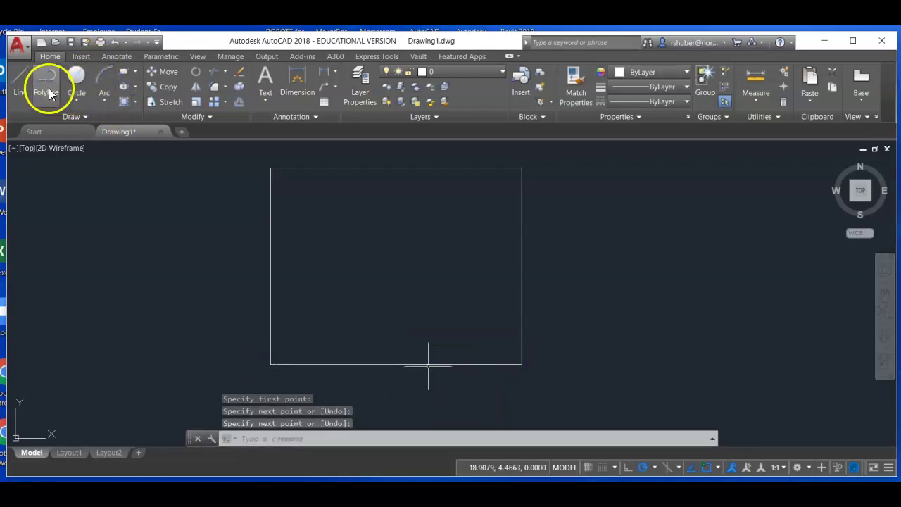
# Step: Move the bottom line straight up 0.375 with Ortho on
pyautogui.click(158, 71)
pyautogui.click(346, 364)
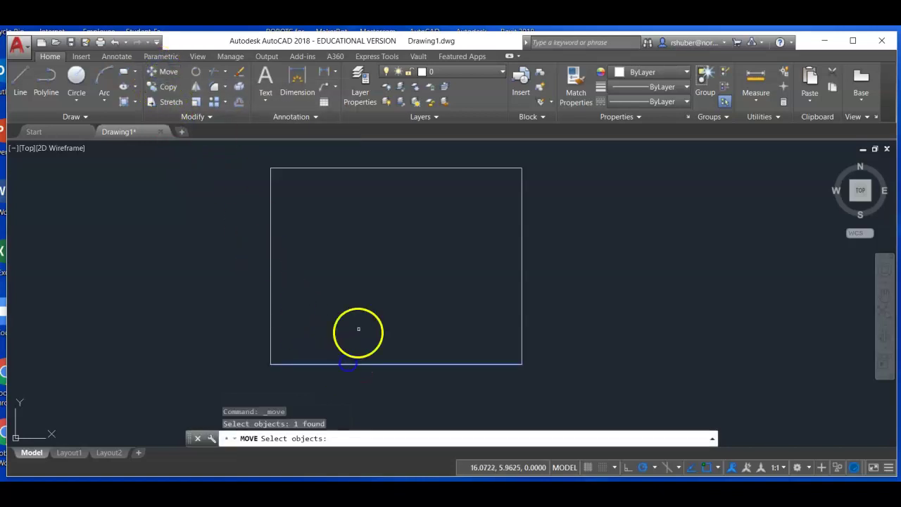
pyautogui.rightClick(358, 328)
pyautogui.click(357, 326)
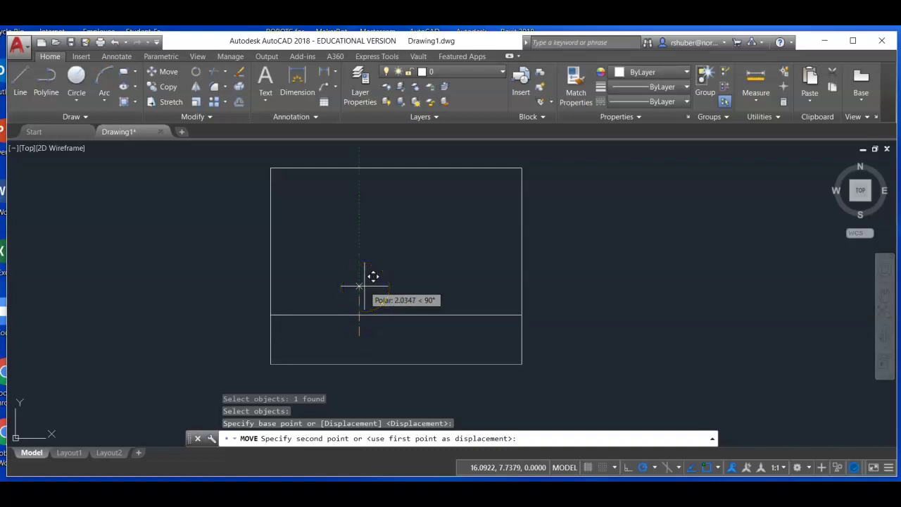
pyautogui.press('super+p')
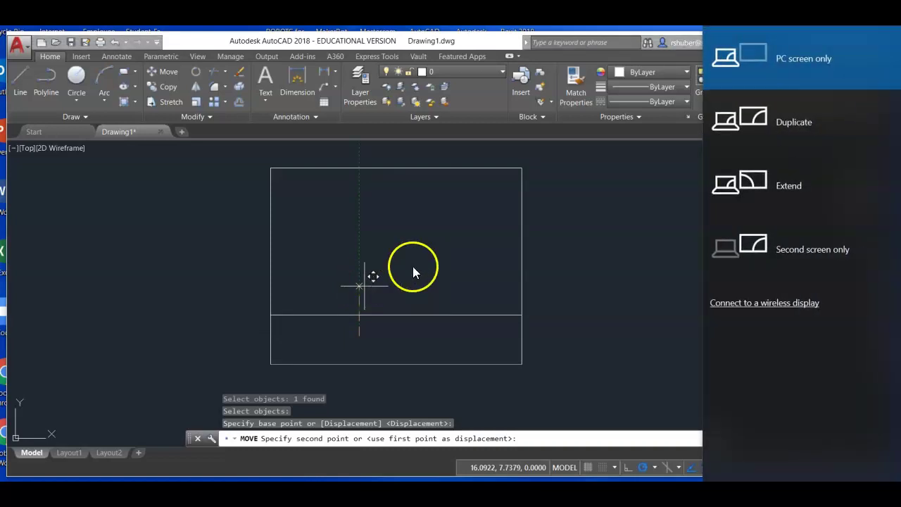
pyautogui.press('Escape')
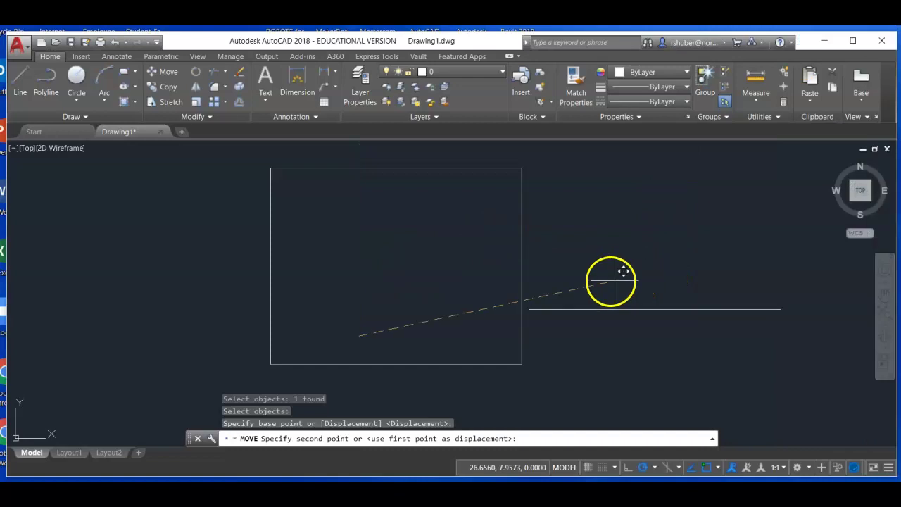
pyautogui.click(628, 468)
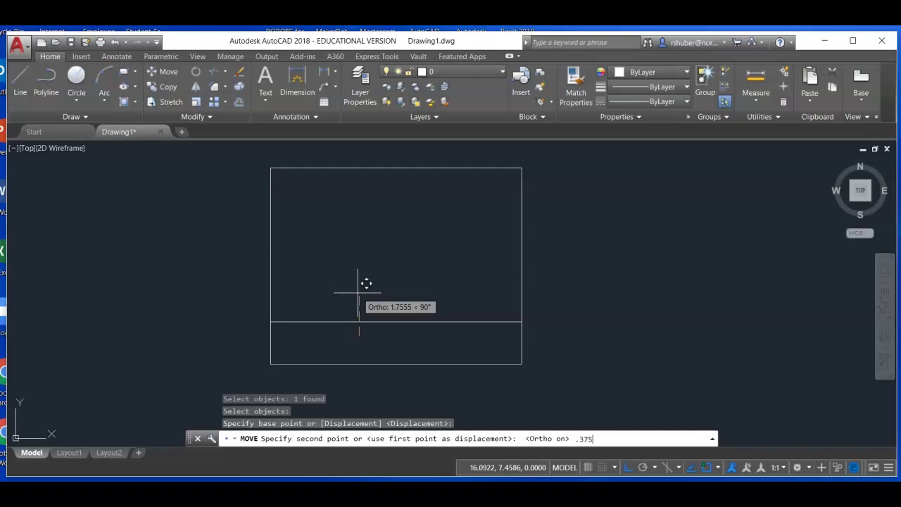
pyautogui.press('Return')
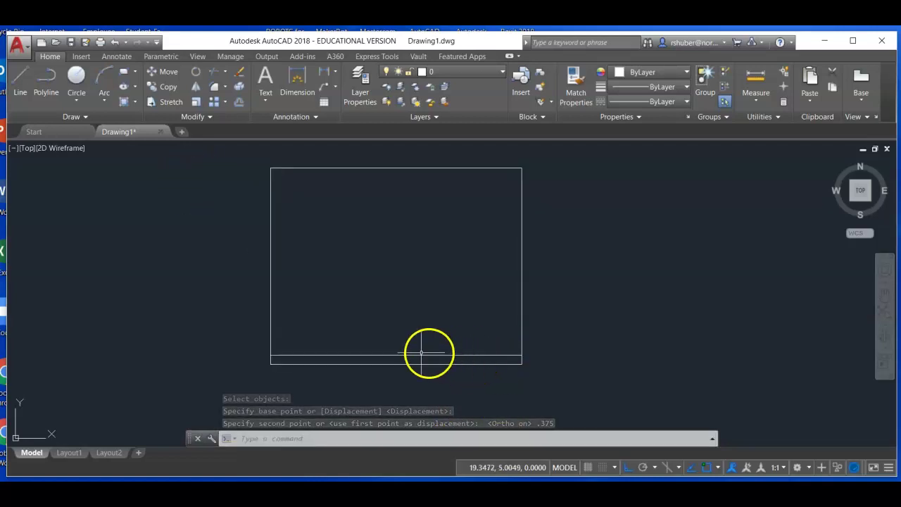
# Step: Draw a vertical line from the border's lower-right corner up to the strip line
pyautogui.moveTo(364, 367); pyautogui.dragTo(346, 338, button='middle')
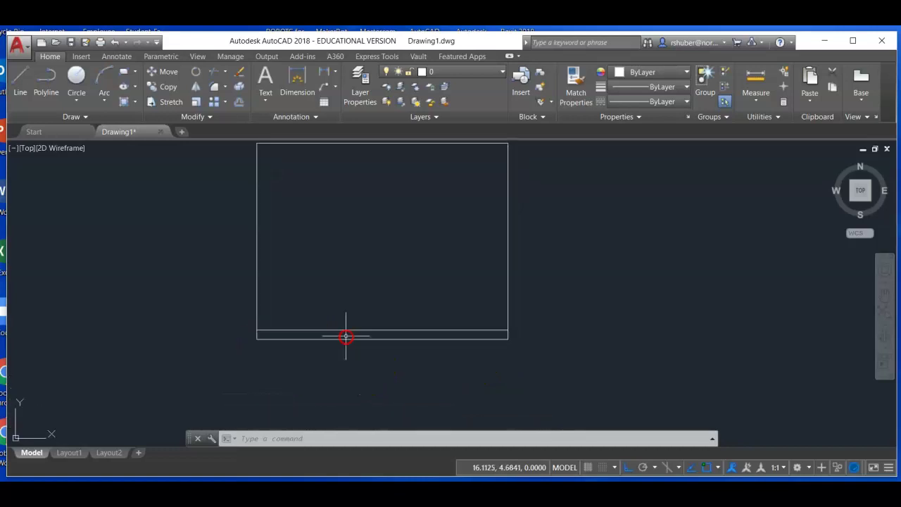
pyautogui.scroll(2, 451, 346)
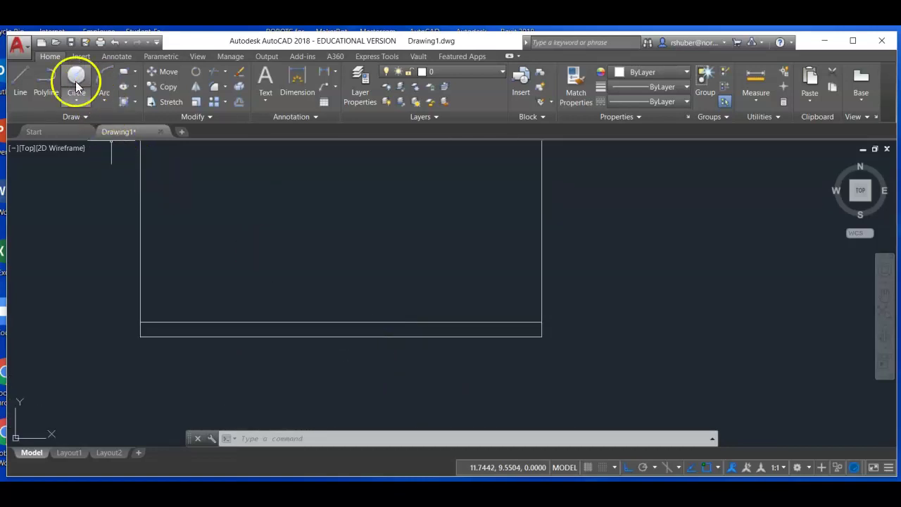
pyautogui.click(24, 73)
pyautogui.scroll(3, 541, 344)
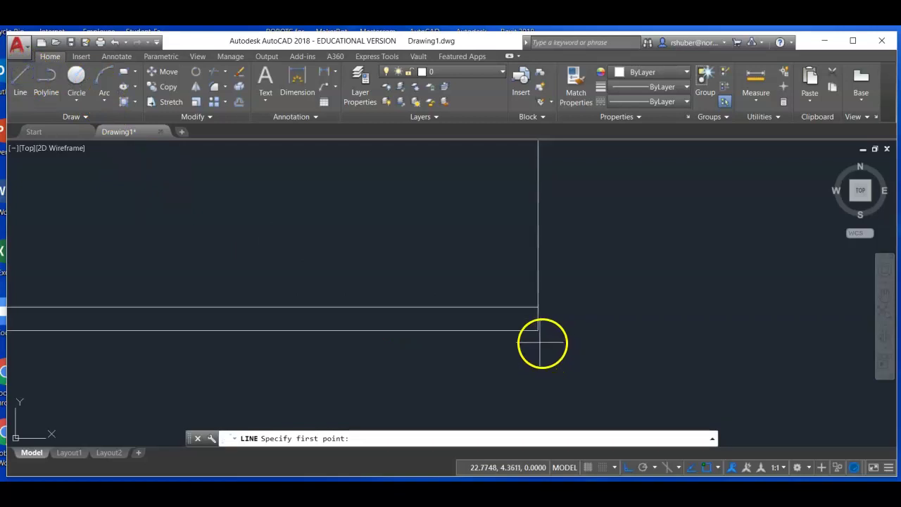
pyautogui.click(538, 331)
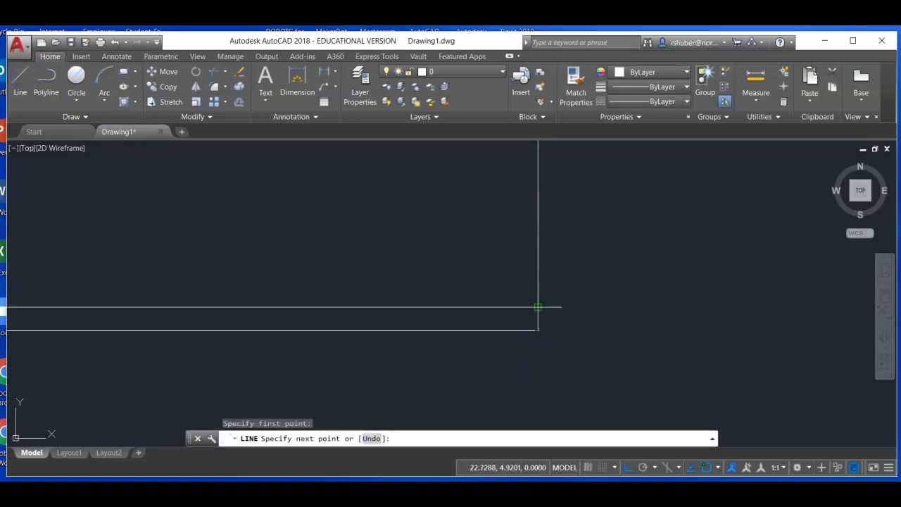
pyautogui.rightClick(537, 307)
pyautogui.click(562, 319)
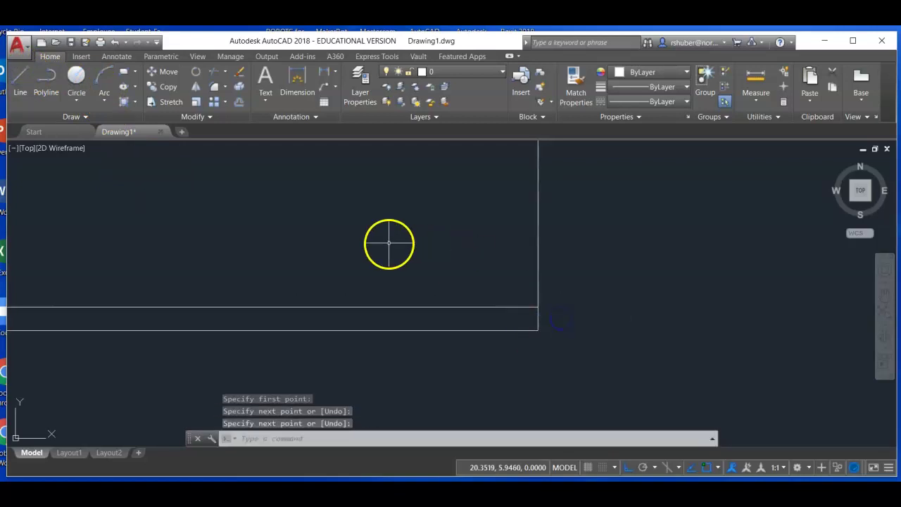
# Step: Move the short vertical divider 1 unit to the left
pyautogui.click(162, 72)
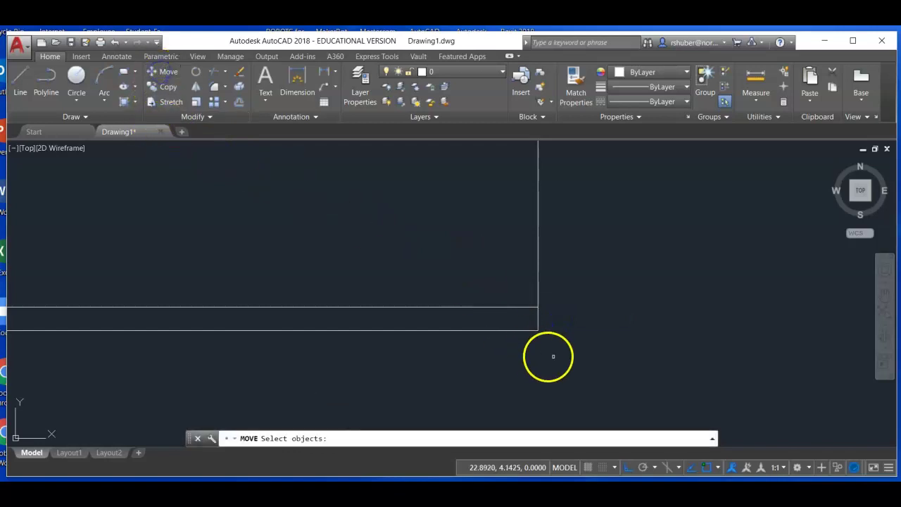
pyautogui.click(538, 321)
pyautogui.press('Return')
pyautogui.click(511, 266)
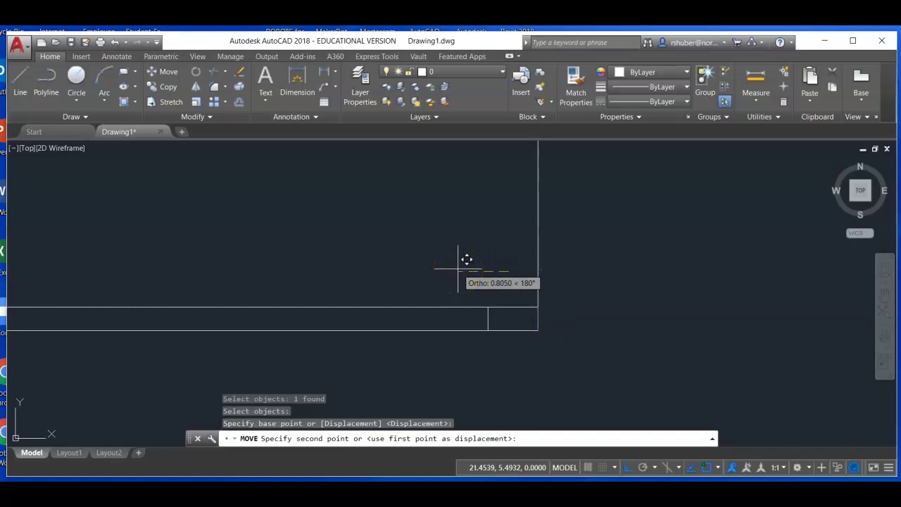
pyautogui.write('1')
pyautogui.press('Return')
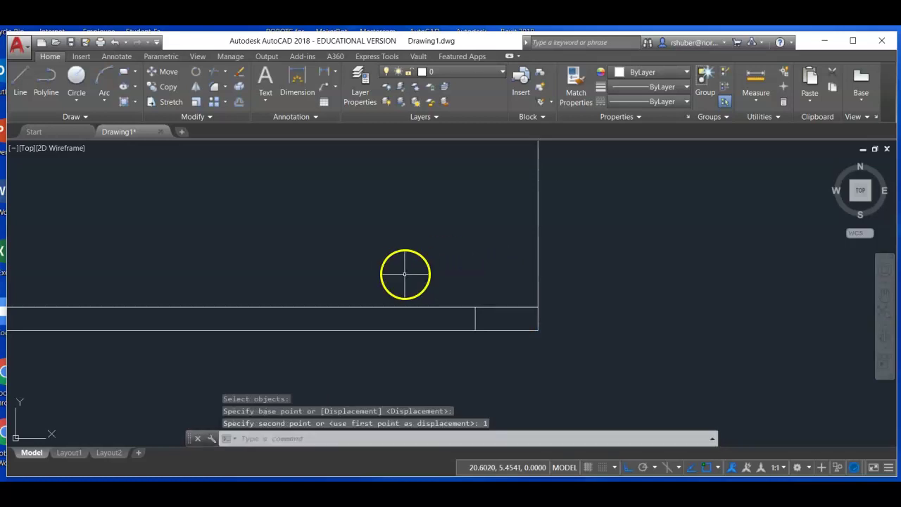
# Step: Copy the divider 1, 2 and 3 units further left
pyautogui.click(163, 87)
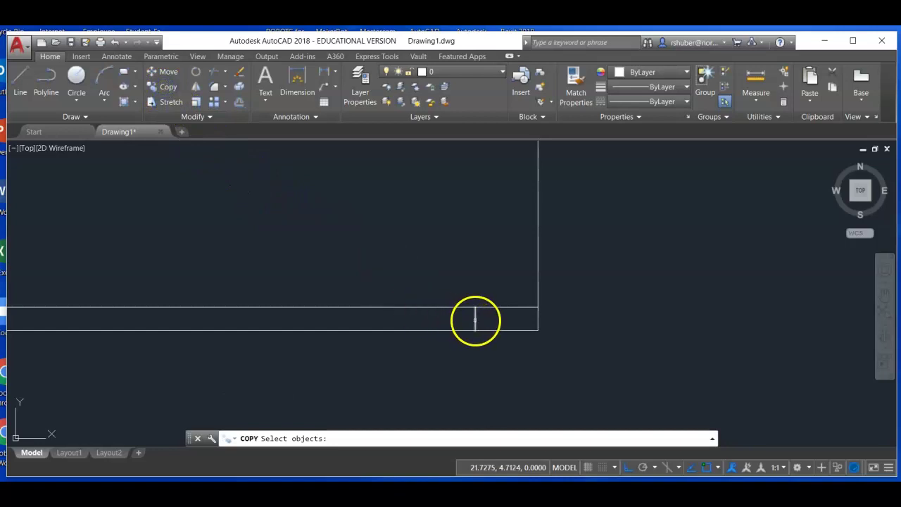
pyautogui.click(475, 320)
pyautogui.press('Return')
pyautogui.click(469, 255)
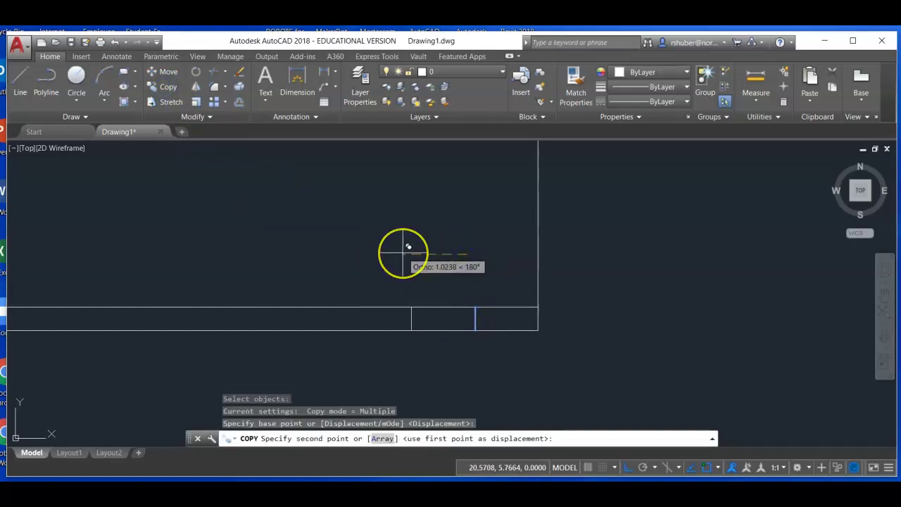
pyautogui.write('1')
pyautogui.press('Return')
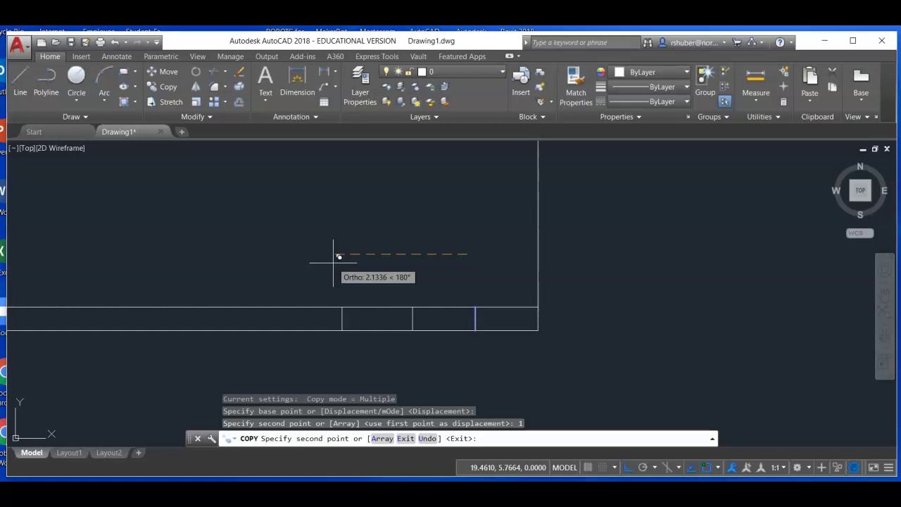
pyautogui.press('Return')
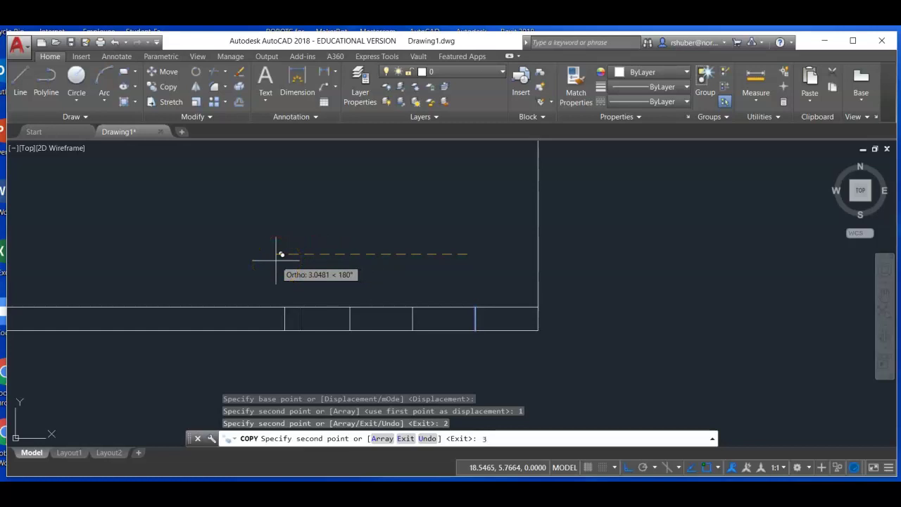
pyautogui.press('Return')
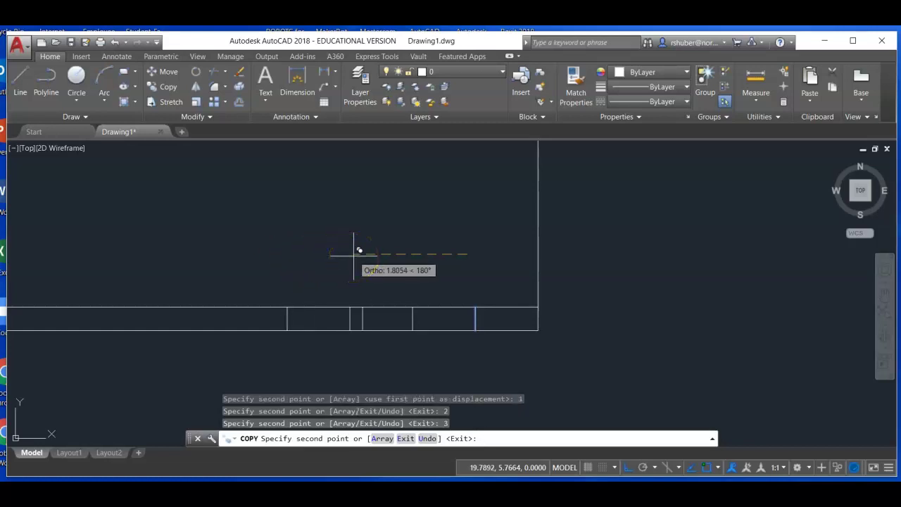
pyautogui.press('Escape')
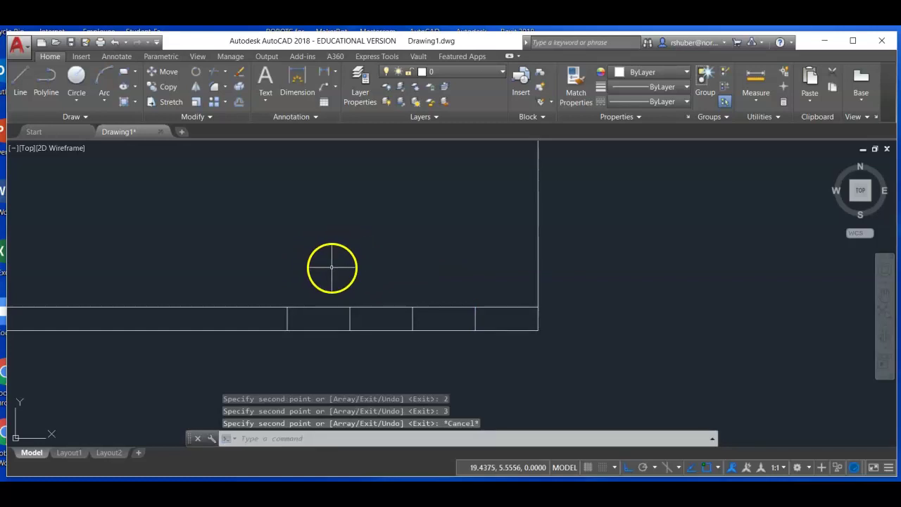
# Step: Draw a vertical line across the title strip at its left end
pyautogui.scroll(-1, 327, 269)
pyautogui.moveTo(405, 285); pyautogui.dragTo(623, 333, button='middle')
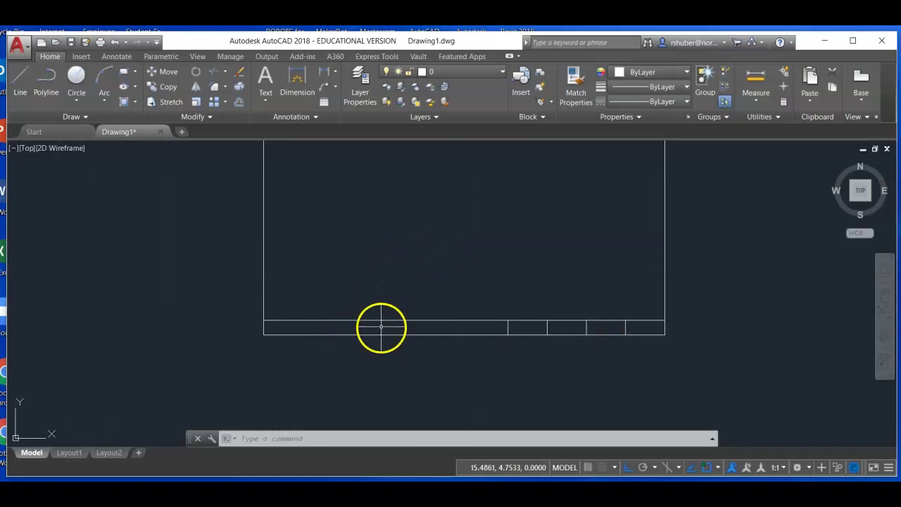
pyautogui.moveTo(301, 323); pyautogui.dragTo(319, 331, button='middle')
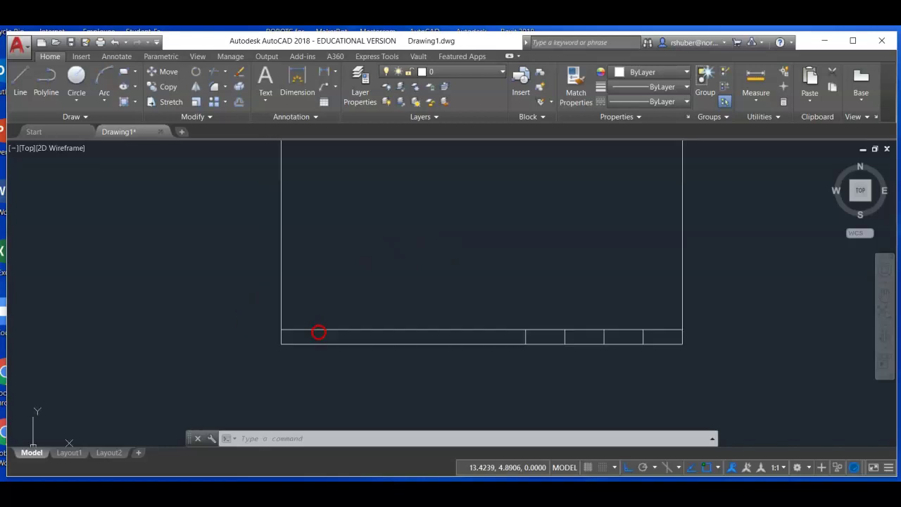
pyautogui.click(21, 74)
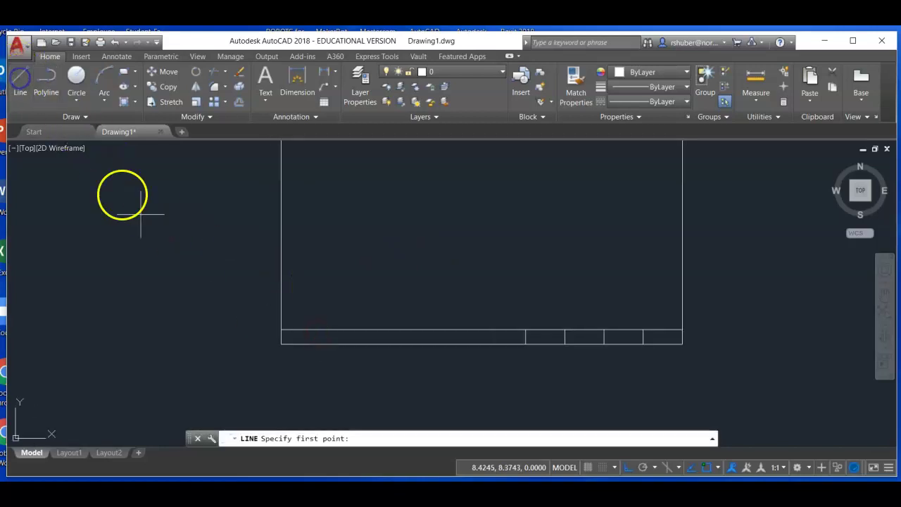
pyautogui.click(281, 345)
pyautogui.click(281, 330)
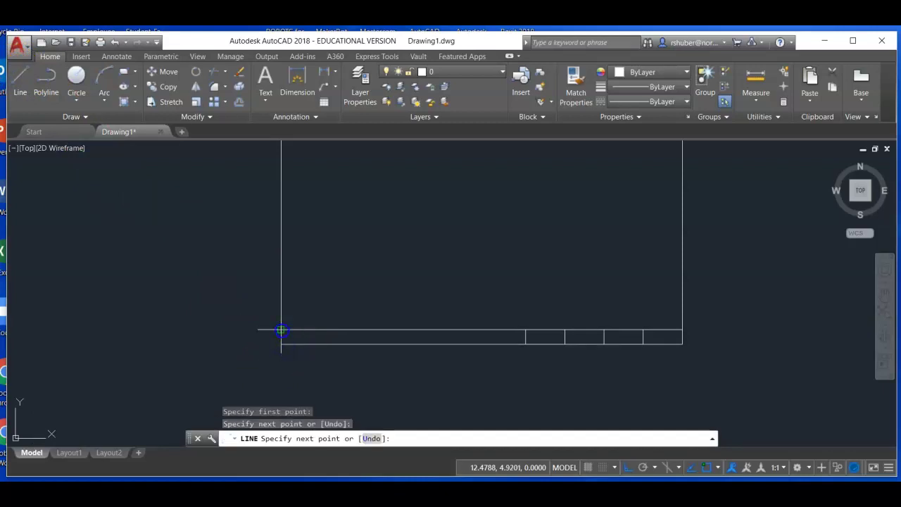
pyautogui.rightClick(281, 331)
pyautogui.click(303, 337)
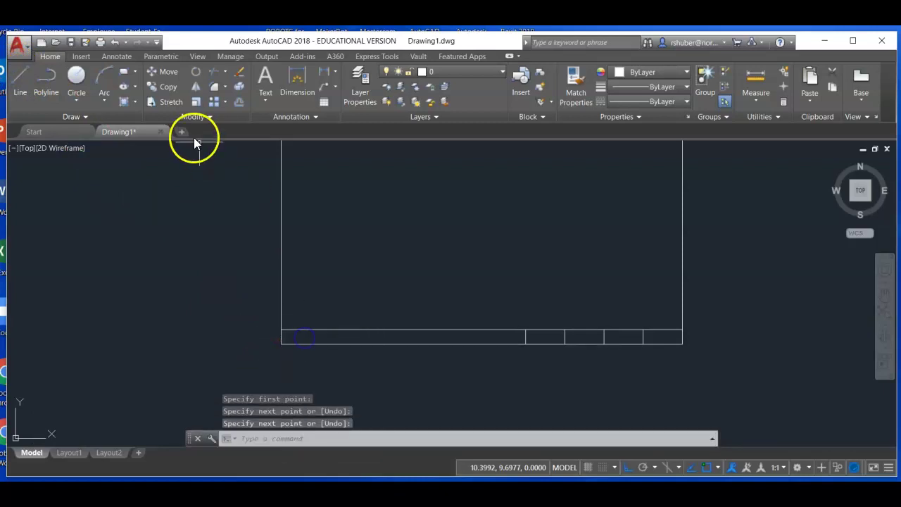
# Step: Move the left-end line 3.5 units to the right
pyautogui.click(153, 74)
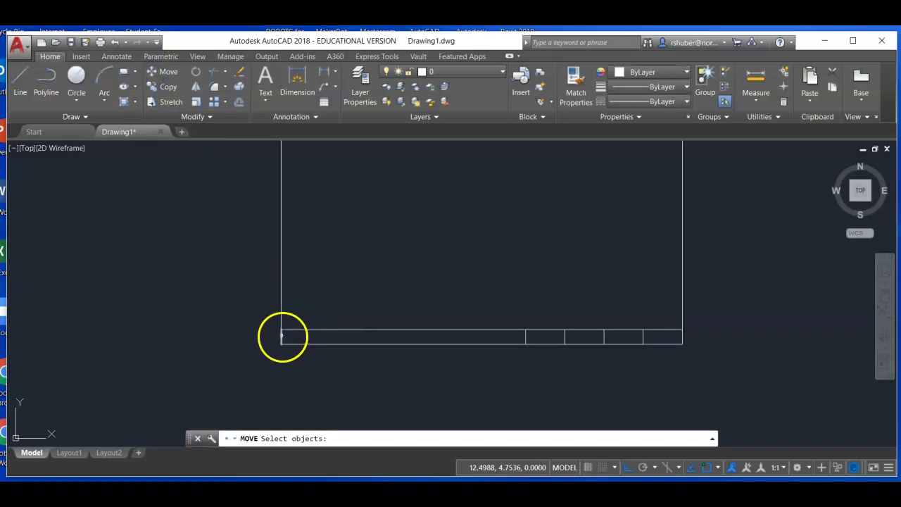
pyautogui.click(282, 336)
pyautogui.press('Return')
pyautogui.click(325, 279)
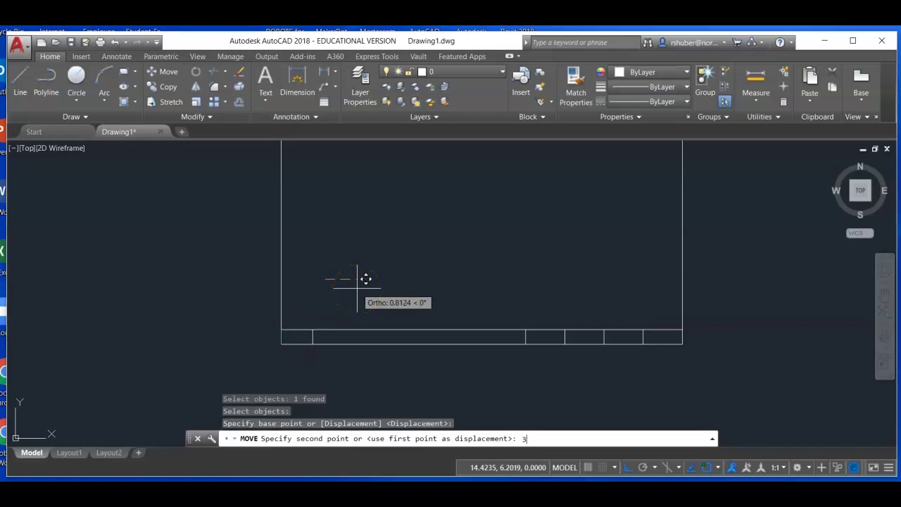
pyautogui.press('Return')
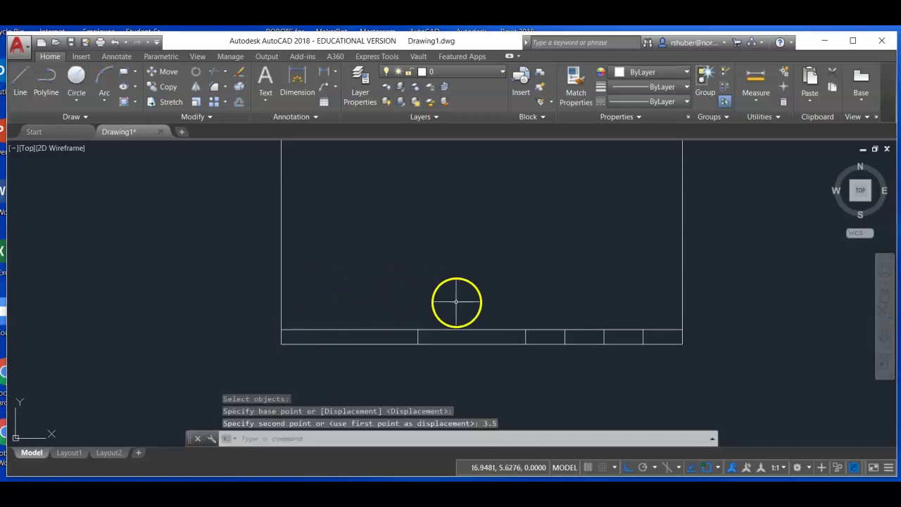
pyautogui.scroll(-2, 427, 310)
pyautogui.moveTo(428, 311); pyautogui.dragTo(431, 316, button='middle')
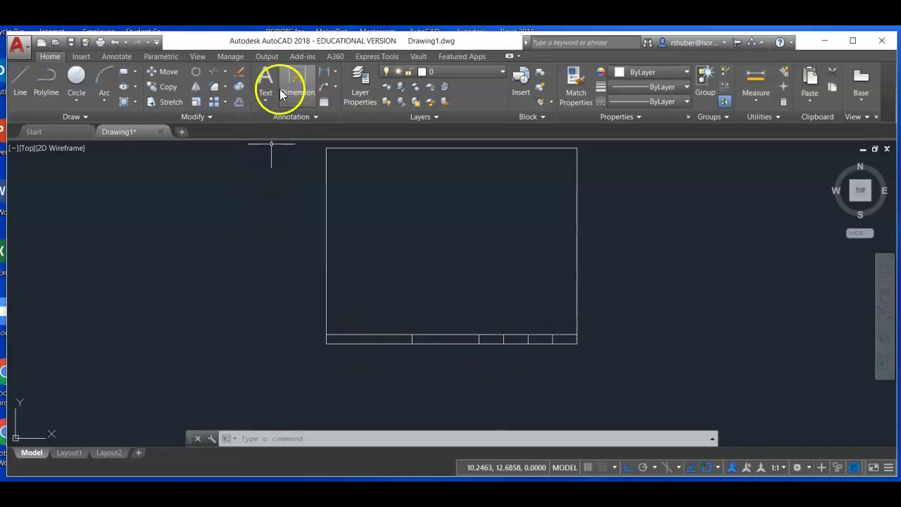
# Step: Start an MTEXT box with its first corner at the title strip's lower-left corner
pyautogui.click(264, 76)
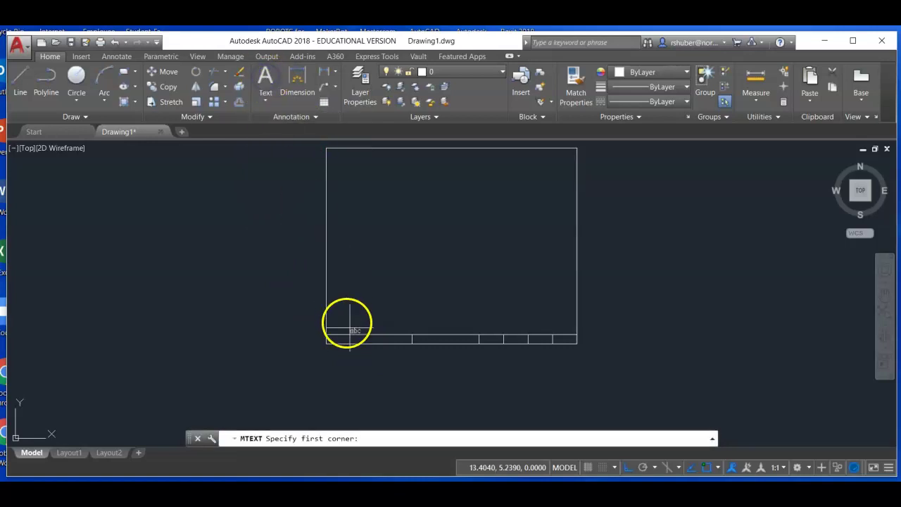
pyautogui.scroll(2, 333, 352)
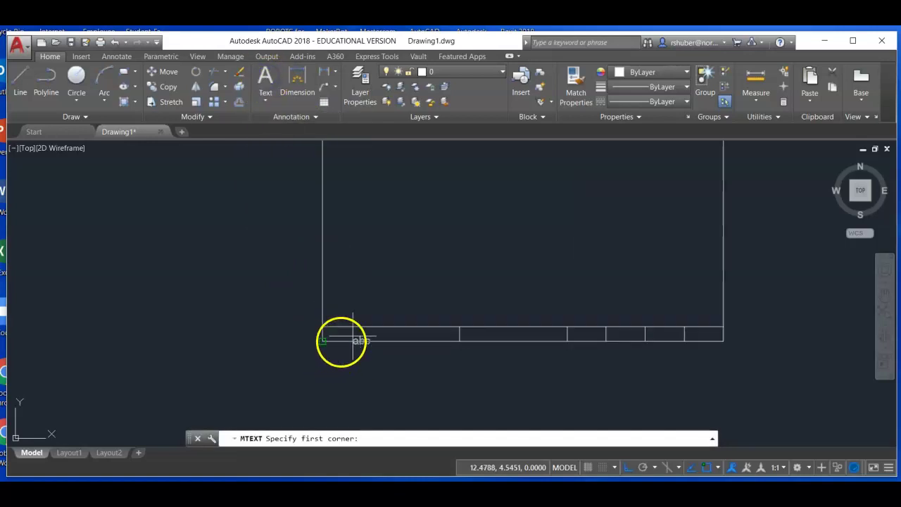
pyautogui.scroll(2, 336, 338)
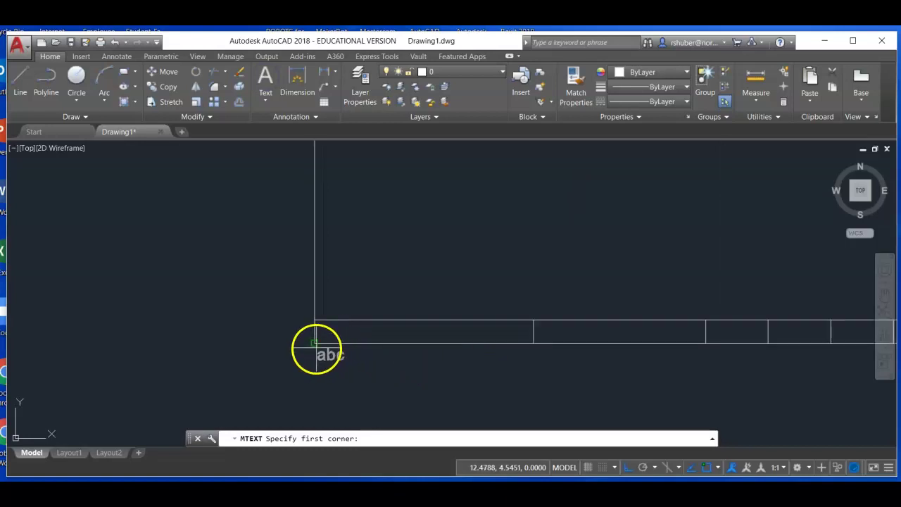
pyautogui.click(315, 343)
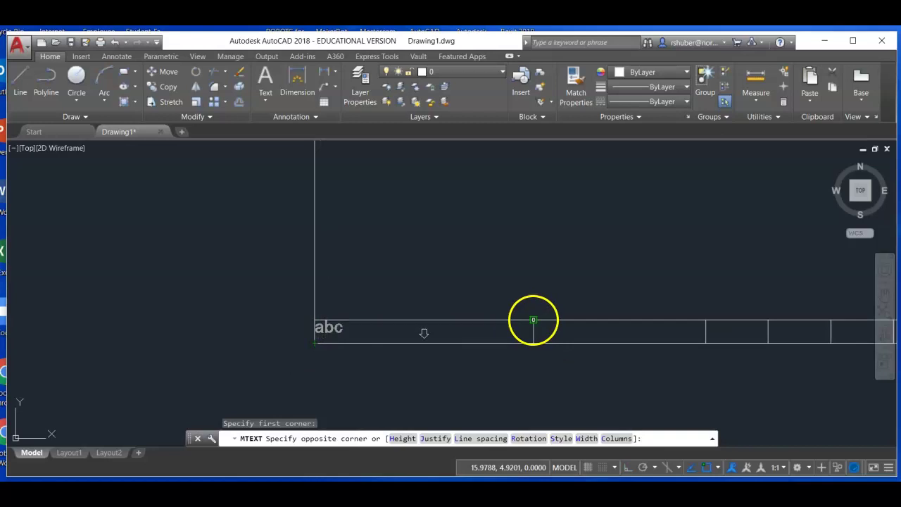
# Step: Size the text box, set height 0.125 and font txt, and enter 'DRWN. BY:' with the drafter's name
pyautogui.click(533, 320)
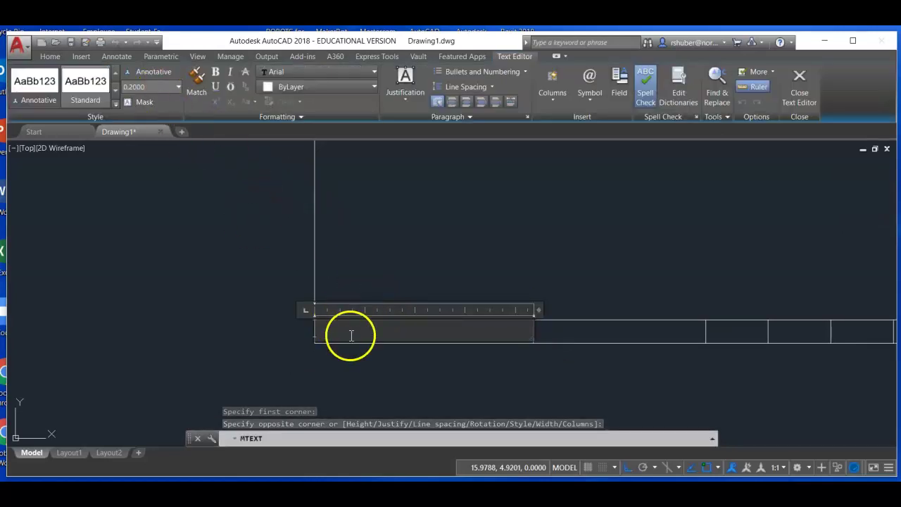
pyautogui.click(145, 87)
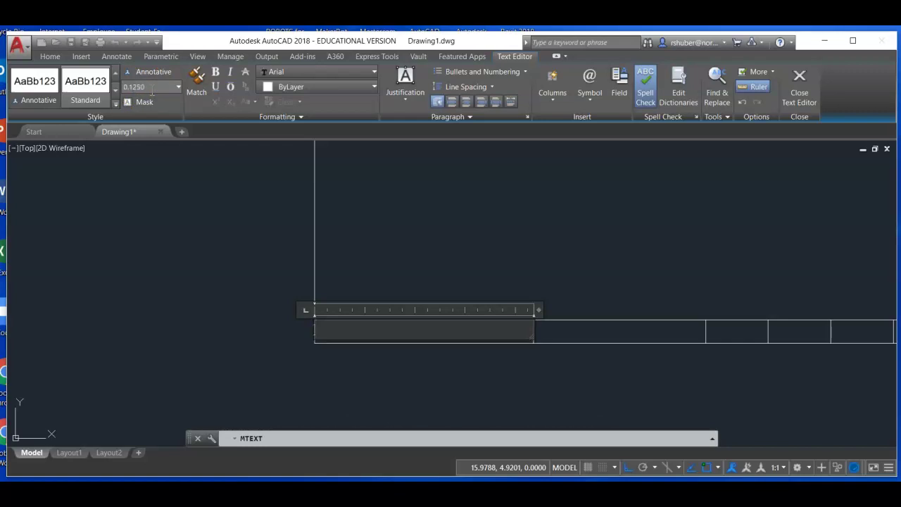
pyautogui.click(161, 74)
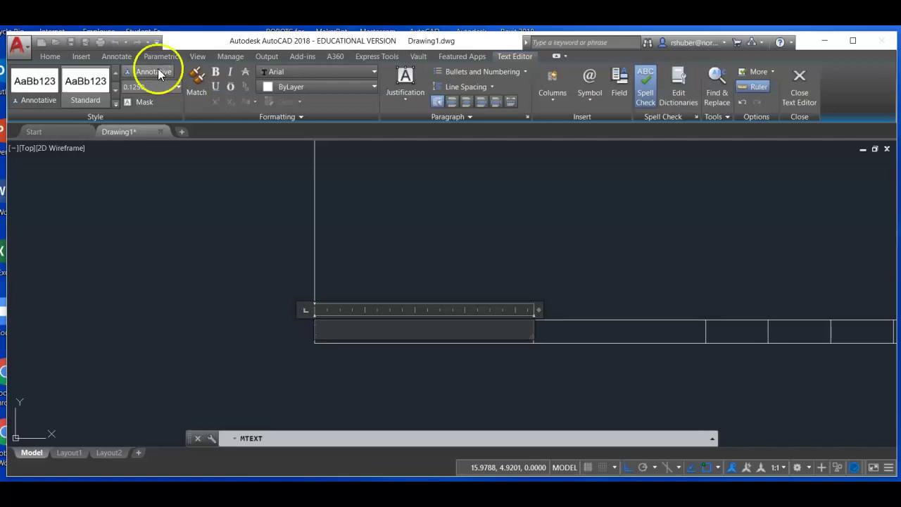
pyautogui.click(279, 71)
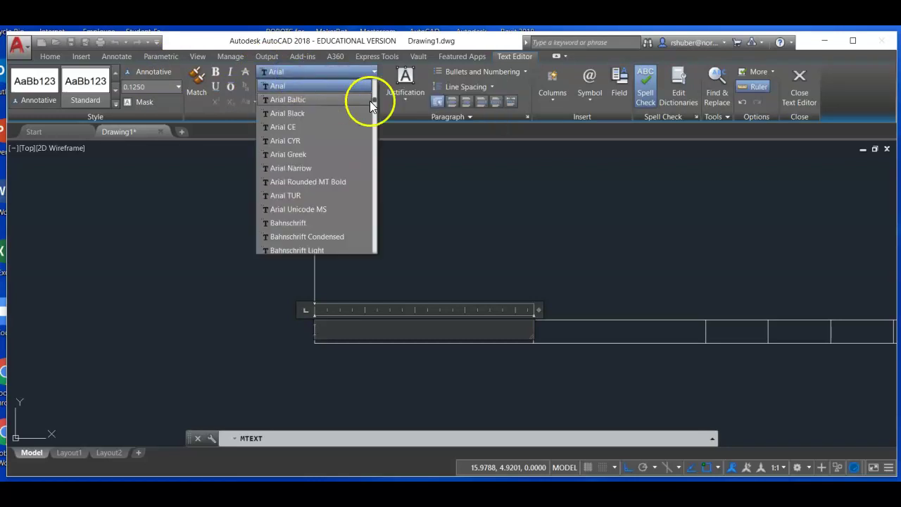
pyautogui.click(302, 113)
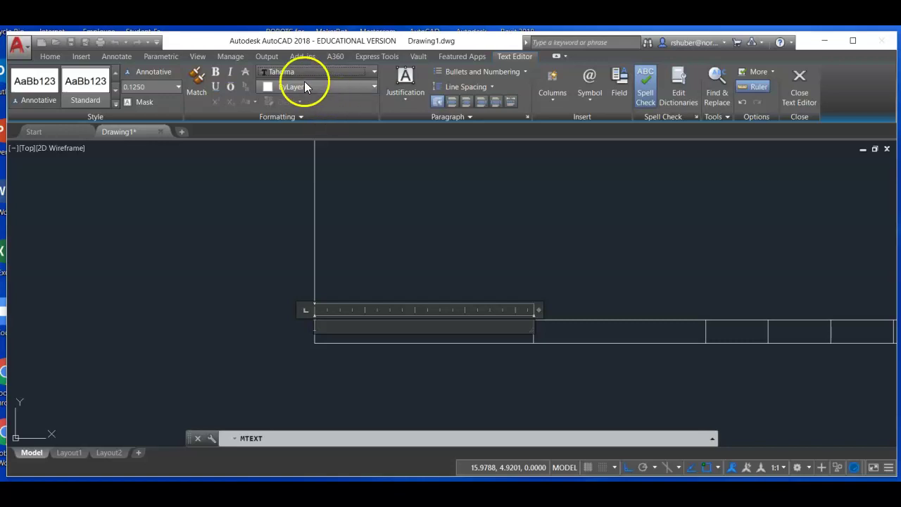
pyautogui.click(370, 73)
pyautogui.scroll(-2, 318, 152)
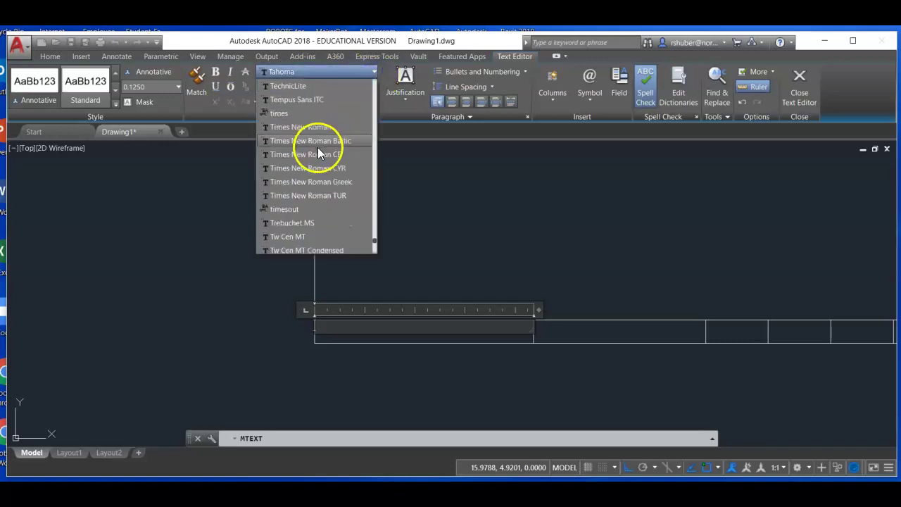
pyautogui.click(274, 237)
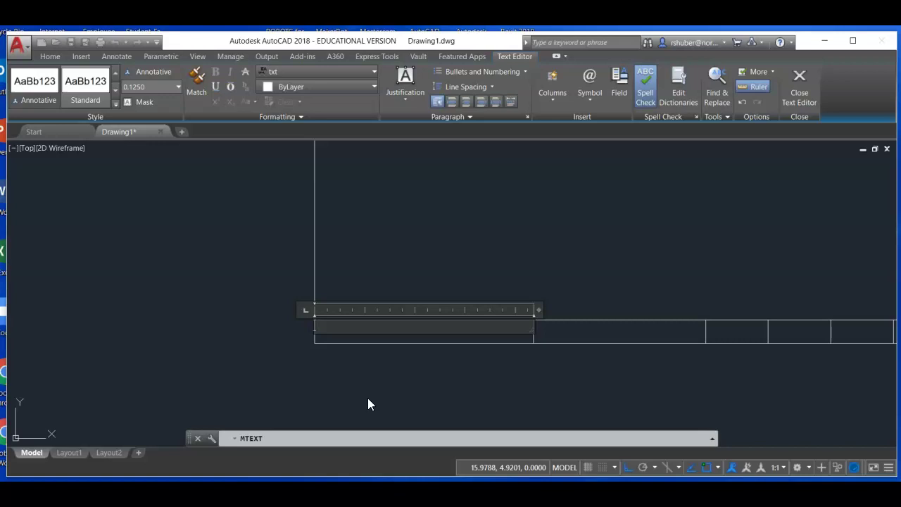
pyautogui.write('DRWN. BY: MR. SHUBER')
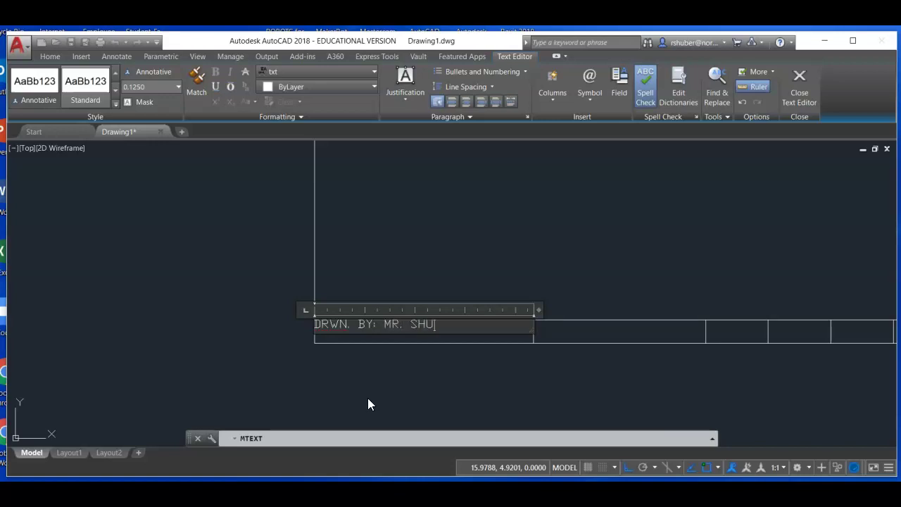
pyautogui.click(367, 278)
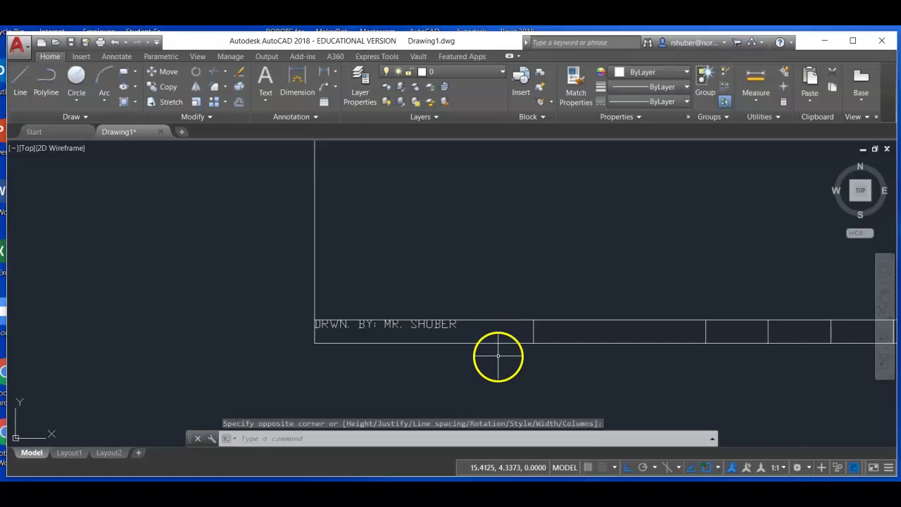
# Step: Move the drawn-by label down 0.125
pyautogui.click(163, 72)
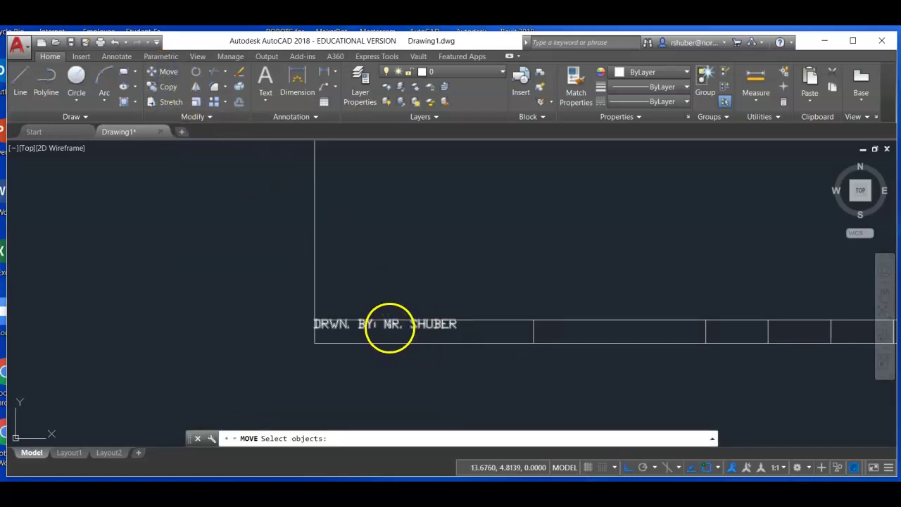
pyautogui.click(389, 324)
pyautogui.rightClick(391, 274)
pyautogui.click(391, 234)
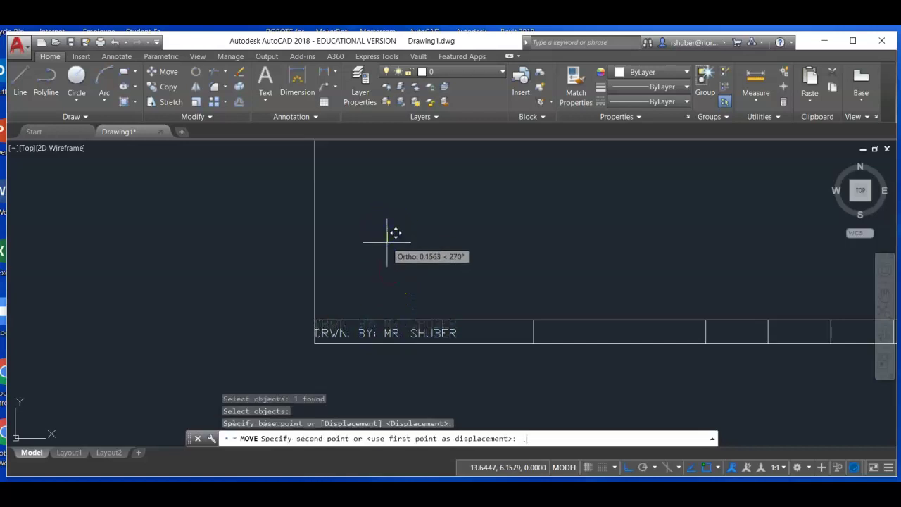
pyautogui.write('.125')
pyautogui.press('Return')
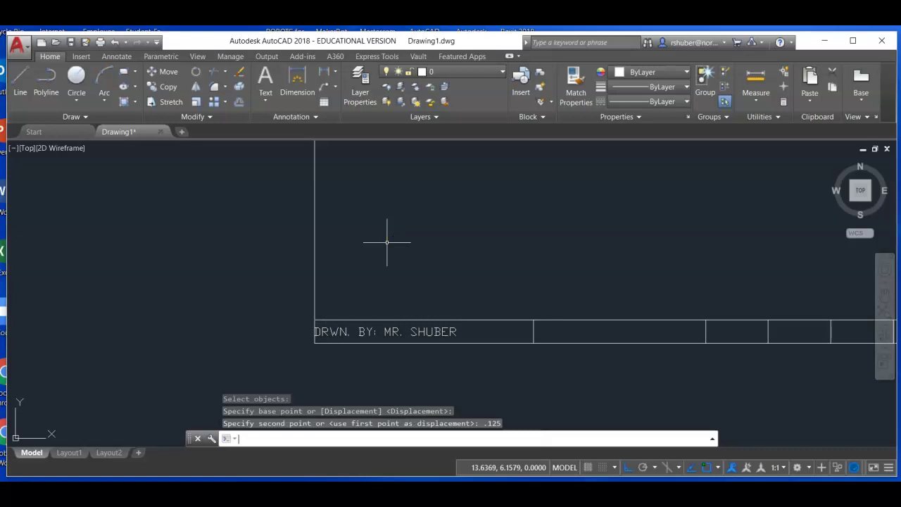
pyautogui.scroll(1, 367, 338)
pyautogui.moveTo(367, 338); pyautogui.dragTo(363, 312, button='middle')
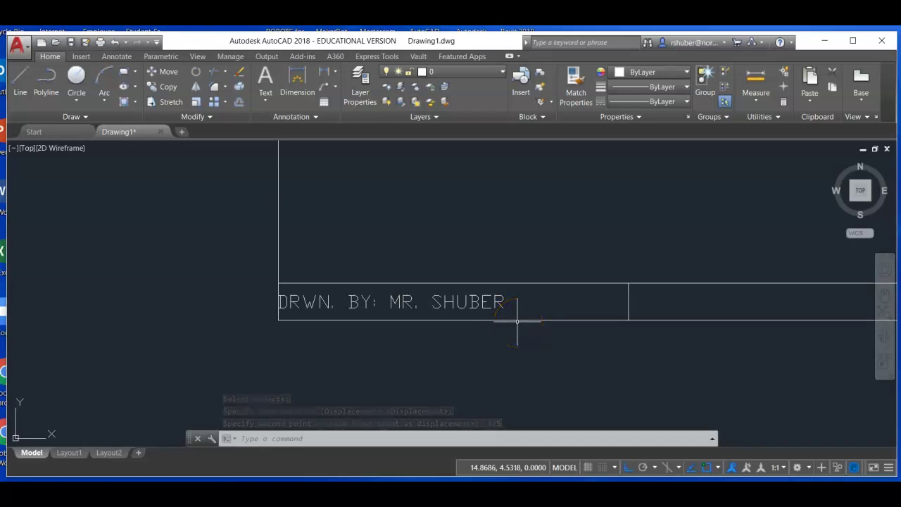
pyautogui.click(565, 297)
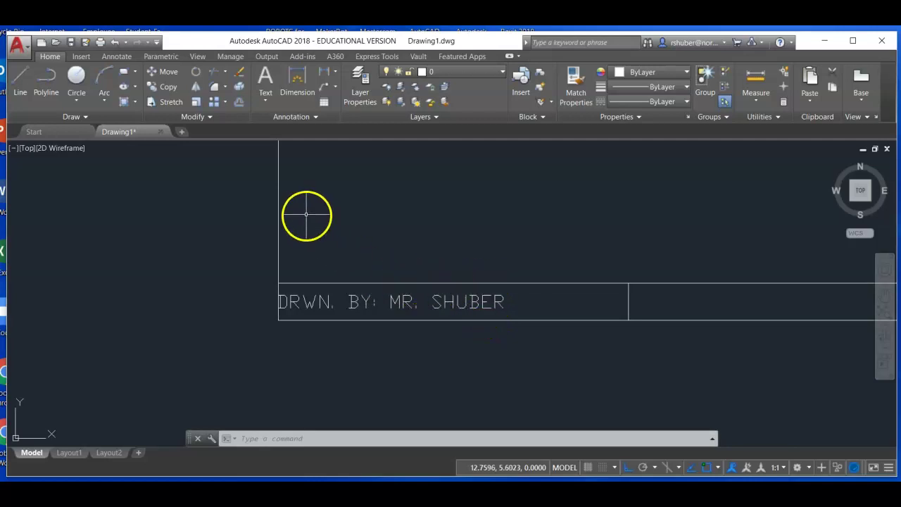
pyautogui.scroll(-2, 312, 265)
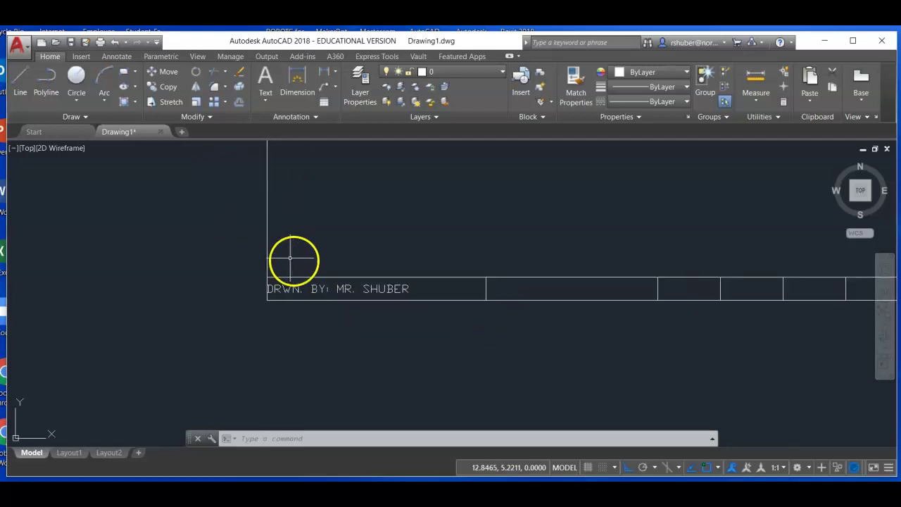
# Step: Shift the drawn-by label slightly right and zoom out to view the whole sheet
pyautogui.click(160, 71)
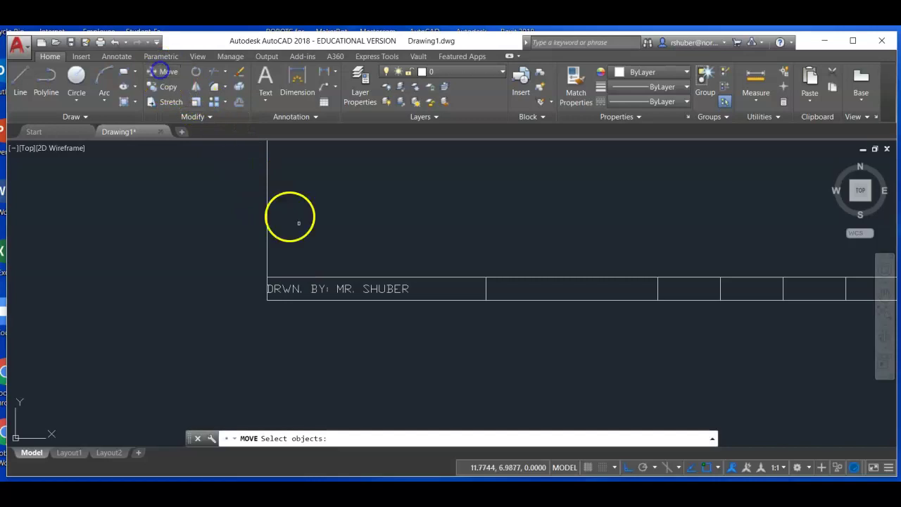
pyautogui.click(348, 288)
pyautogui.press('Return')
pyautogui.click(351, 201)
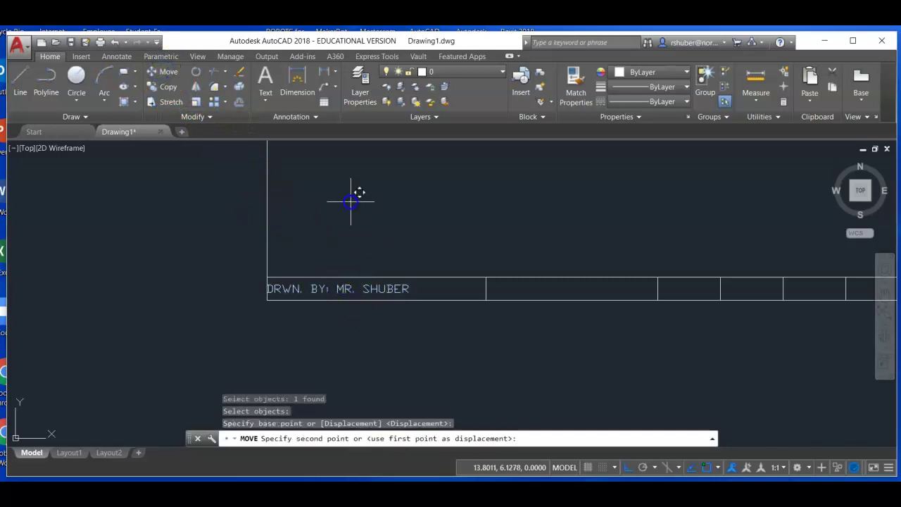
pyautogui.click(387, 207)
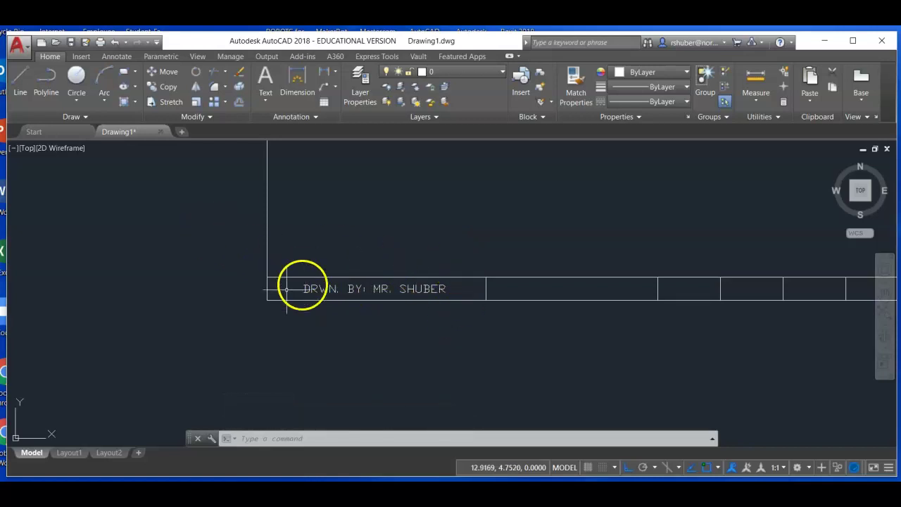
pyautogui.scroll(-2, 364, 312)
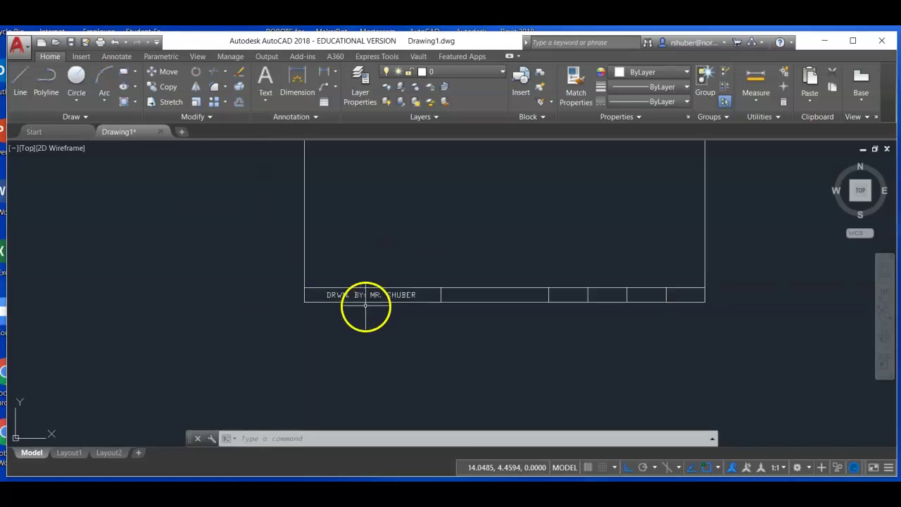
pyautogui.moveTo(365, 306)
pyautogui.mouseDown(button='middle')
pyautogui.moveTo(306, 322)
pyautogui.moveTo(312, 296)
pyautogui.moveTo(275, 328)
pyautogui.moveTo(288, 338)
pyautogui.mouseUp(button='middle')
pyautogui.scroll(-2, 276, 323)
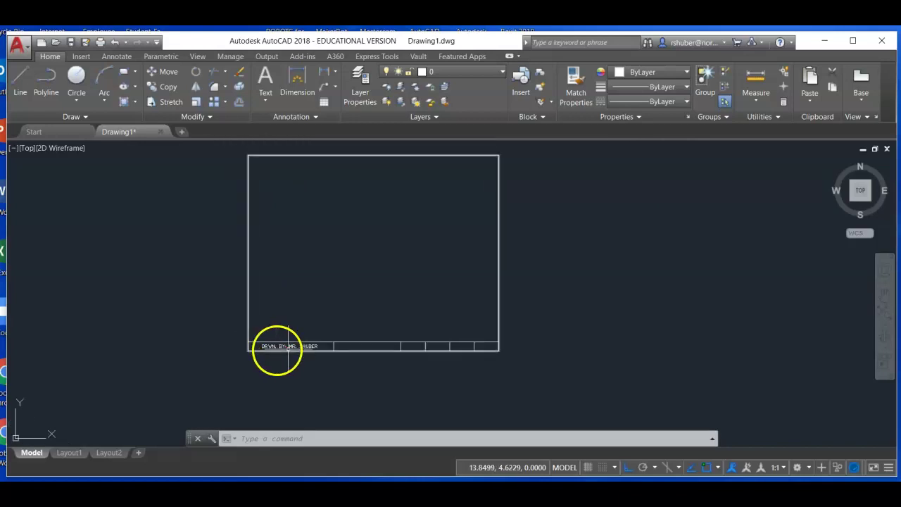
# Step: Copy the drawn-by label into the title strip's second box
pyautogui.moveTo(273, 345)
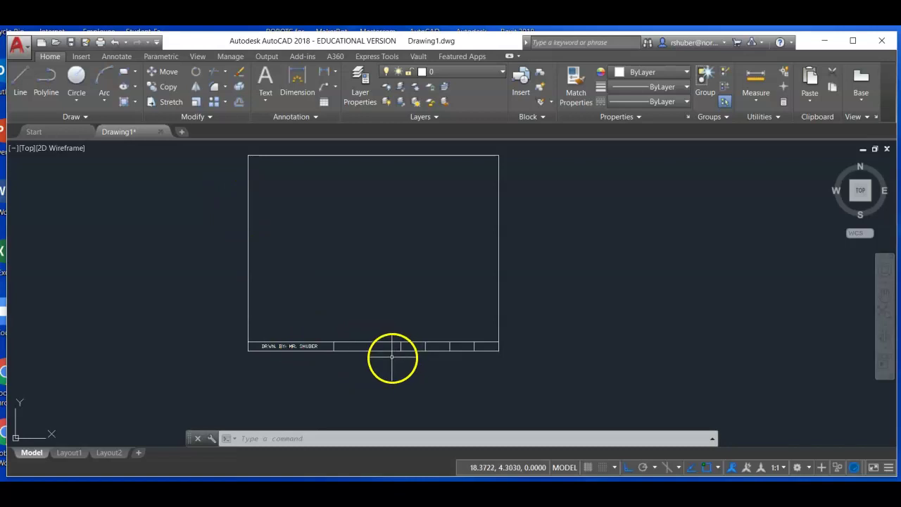
pyautogui.click(162, 87)
pyautogui.click(293, 346)
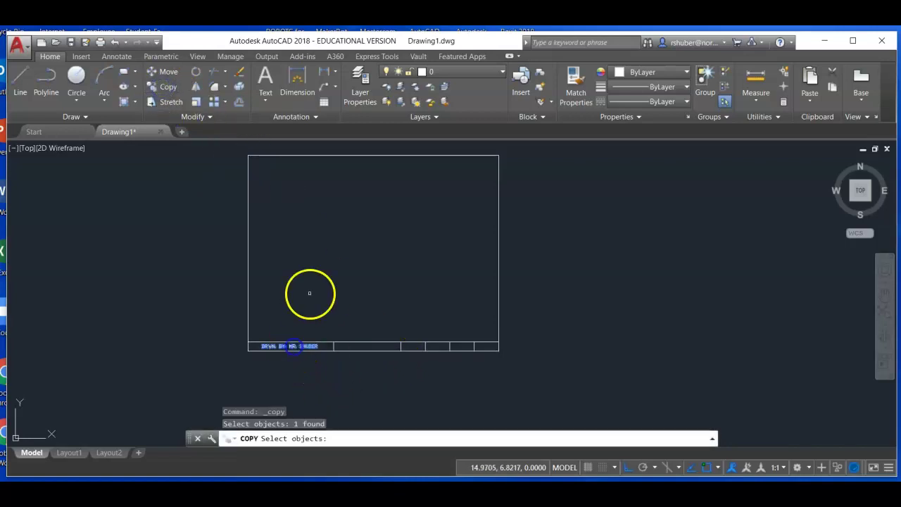
pyautogui.press('Return')
pyautogui.click(318, 272)
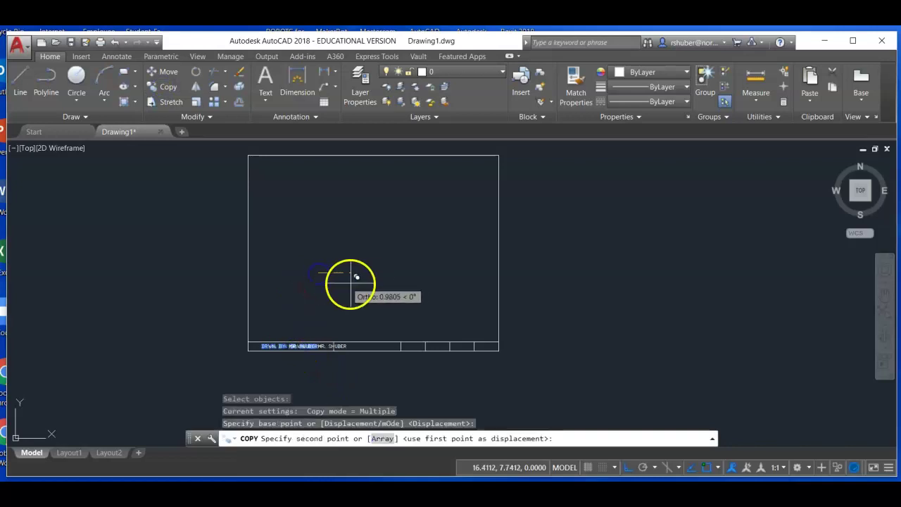
pyautogui.click(399, 285)
pyautogui.press('Escape')
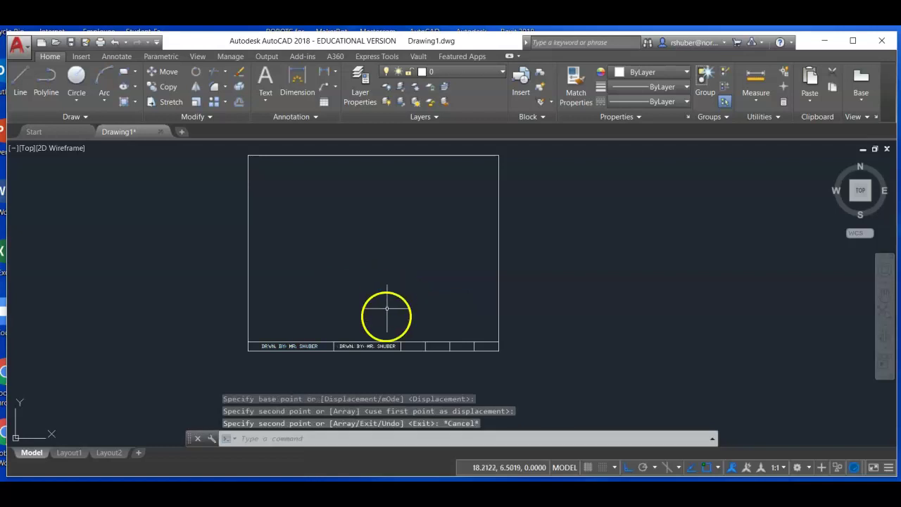
# Step: Edit the copied label so it reads TITLE
pyautogui.scroll(4, 354, 356)
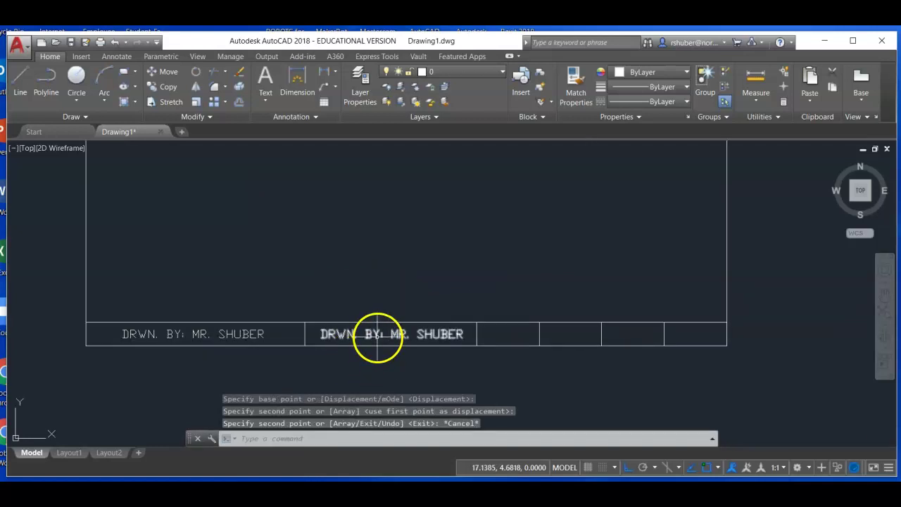
pyautogui.doubleClick(378, 339)
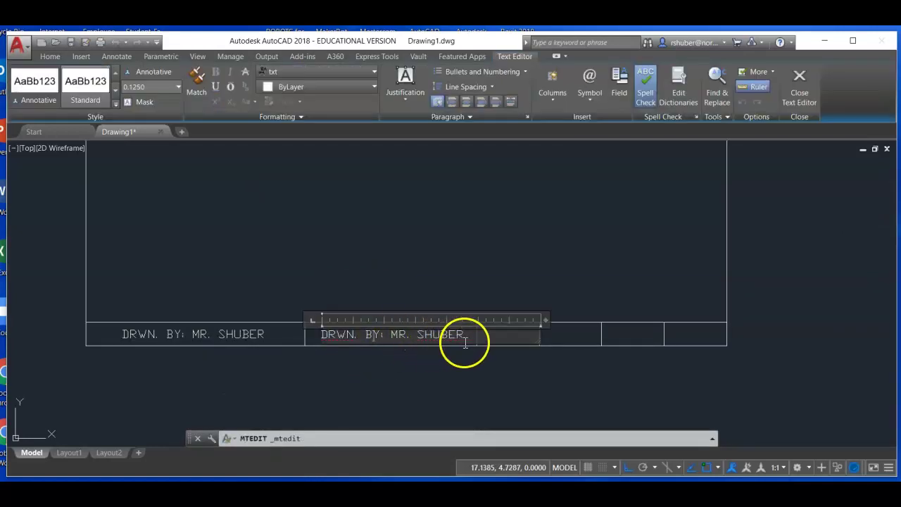
pyautogui.moveTo(467, 335); pyautogui.dragTo(356, 323)
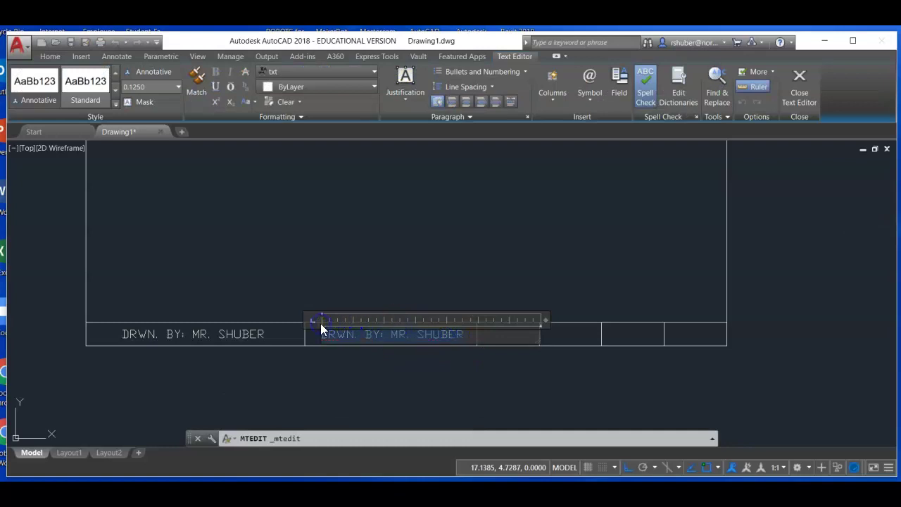
pyautogui.write('TITLE')
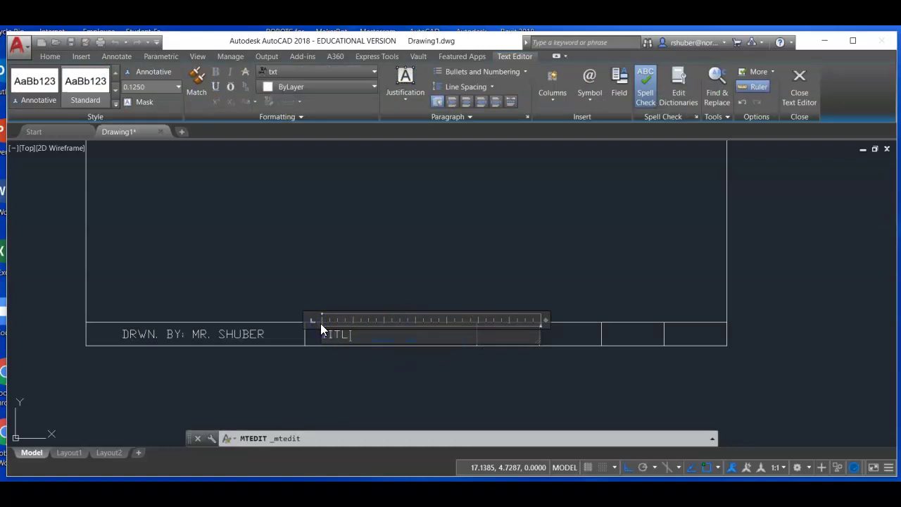
pyautogui.click(360, 274)
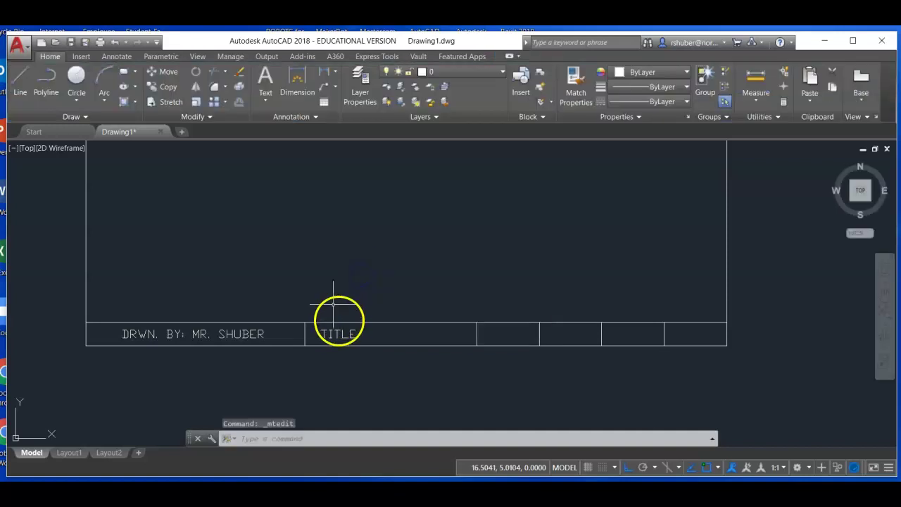
# Step: Move TITLE so it sits centred in its box
pyautogui.click(162, 71)
pyautogui.click(338, 334)
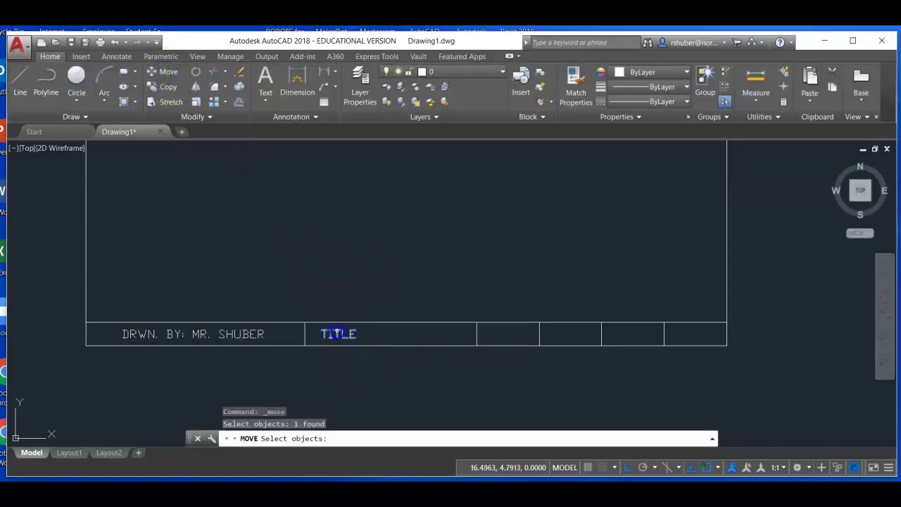
pyautogui.rightClick(337, 272)
pyautogui.click(336, 250)
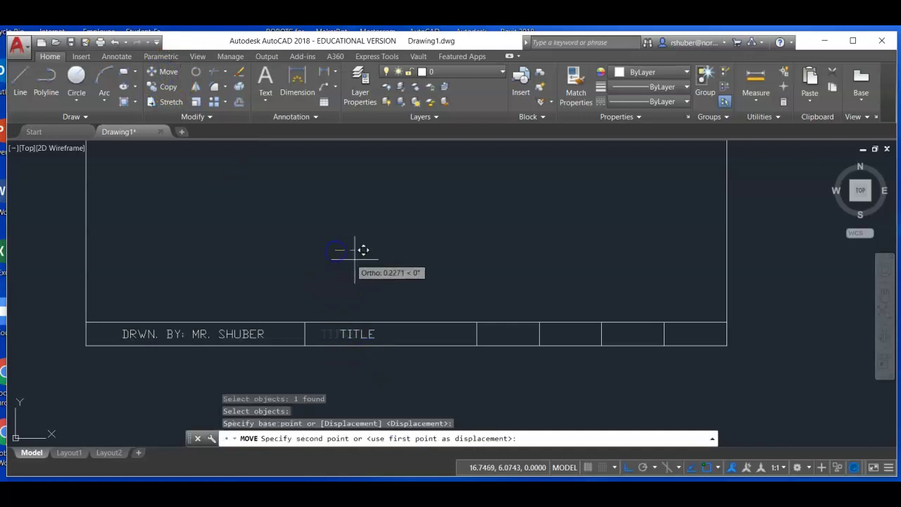
pyautogui.click(387, 263)
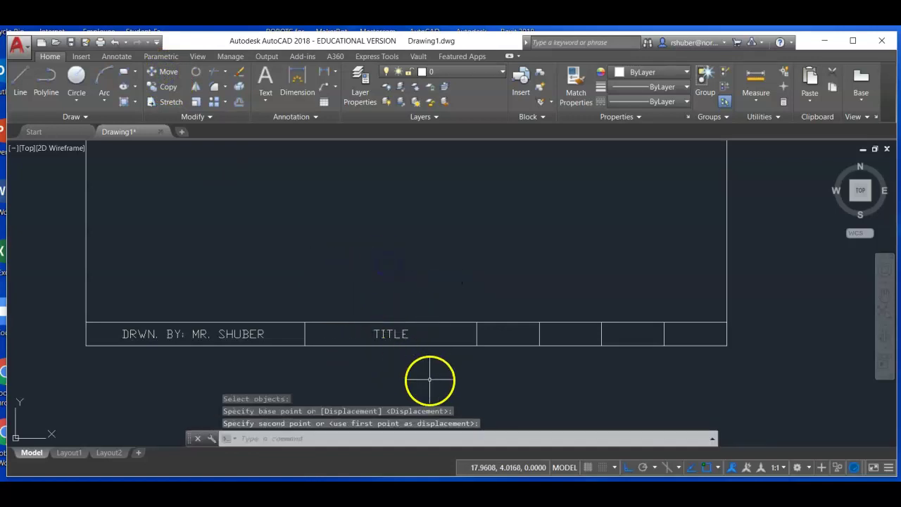
# Step: Copy TITLE into the remaining small right-hand boxes of the strip
pyautogui.click(161, 86)
pyautogui.click(388, 334)
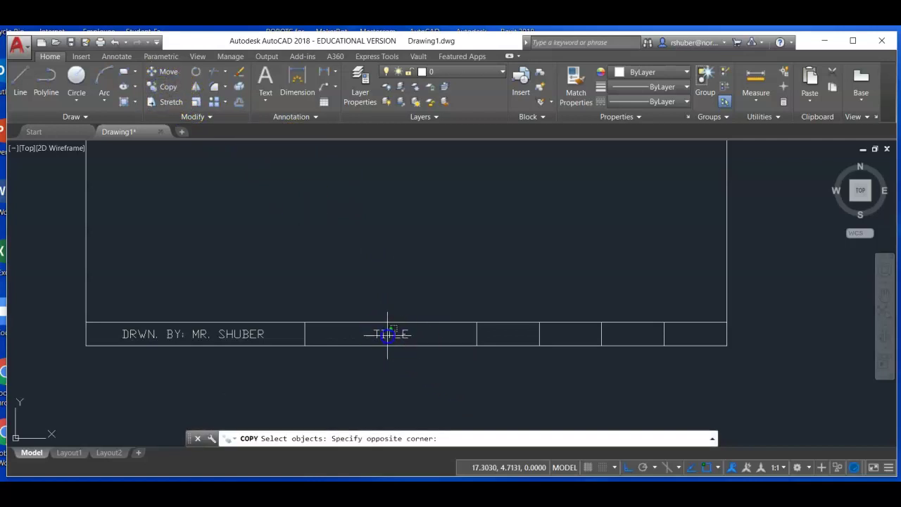
pyautogui.click(373, 298)
pyautogui.press('Return')
pyautogui.click(387, 258)
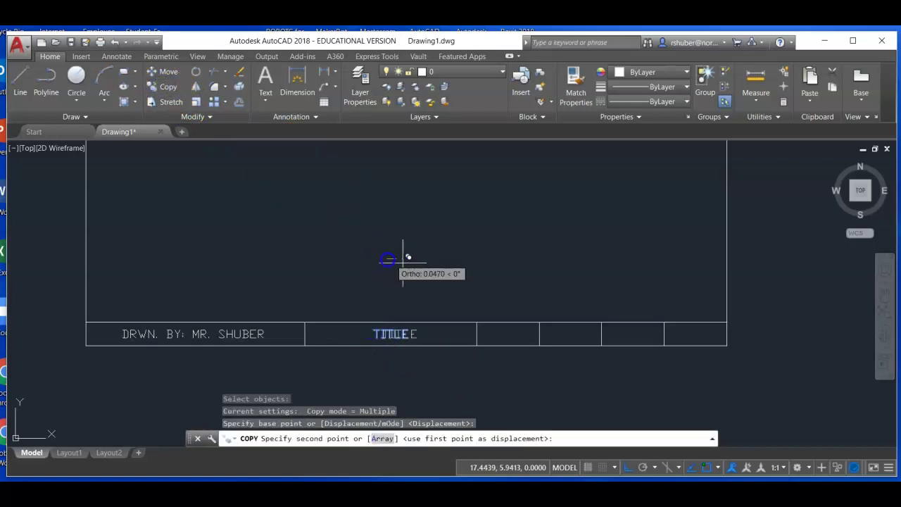
pyautogui.click(567, 282)
pyautogui.click(635, 285)
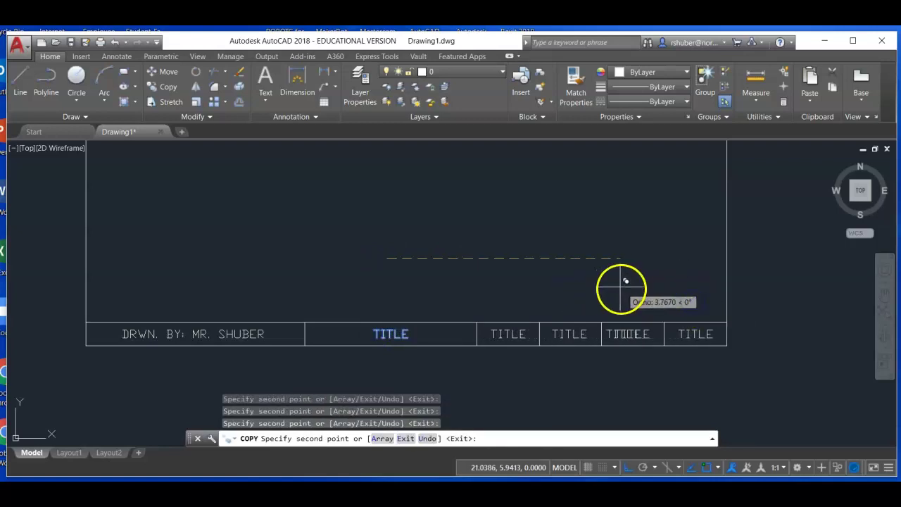
pyautogui.press('Escape')
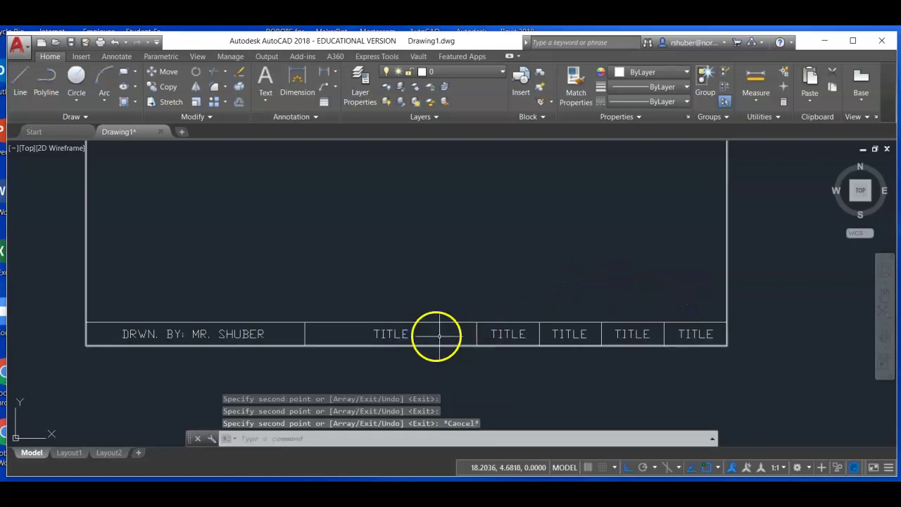
# Step: Change the third box's copied TITLE label to read FIG. NO
pyautogui.doubleClick(392, 334)
pyautogui.moveTo(413, 334); pyautogui.dragTo(376, 335)
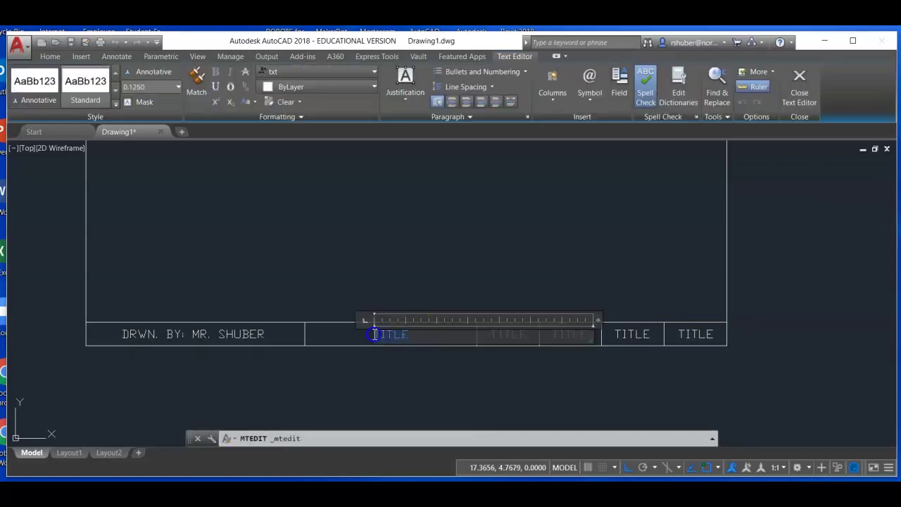
pyautogui.click(451, 310)
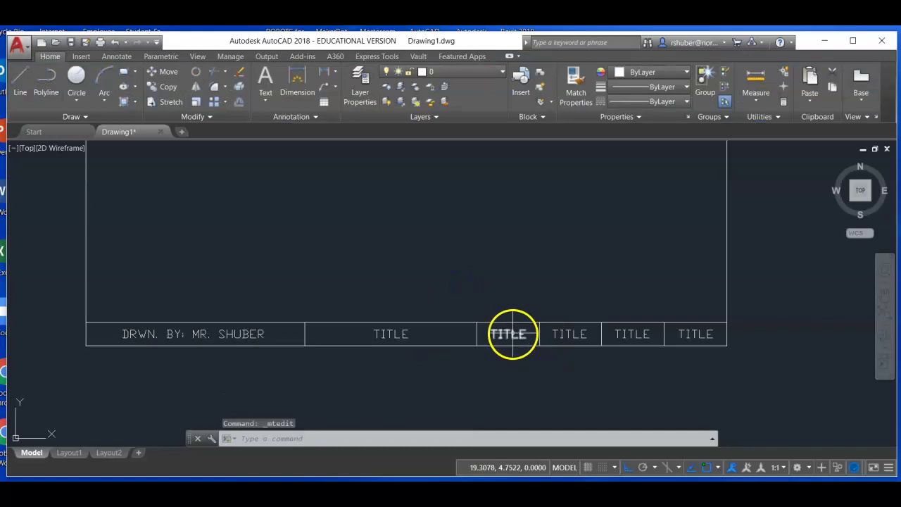
pyautogui.click(508, 334)
pyautogui.doubleClick(509, 333)
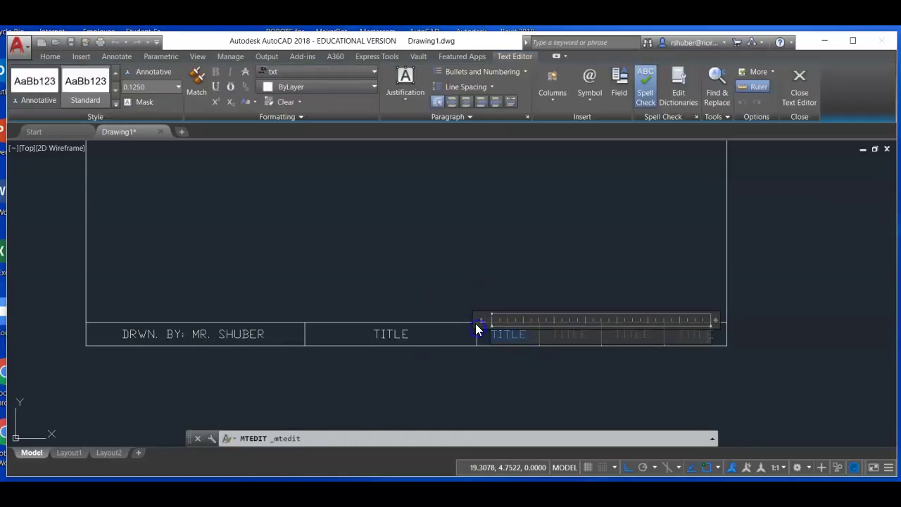
pyautogui.write('FIG. NO.')
pyautogui.click(450, 294)
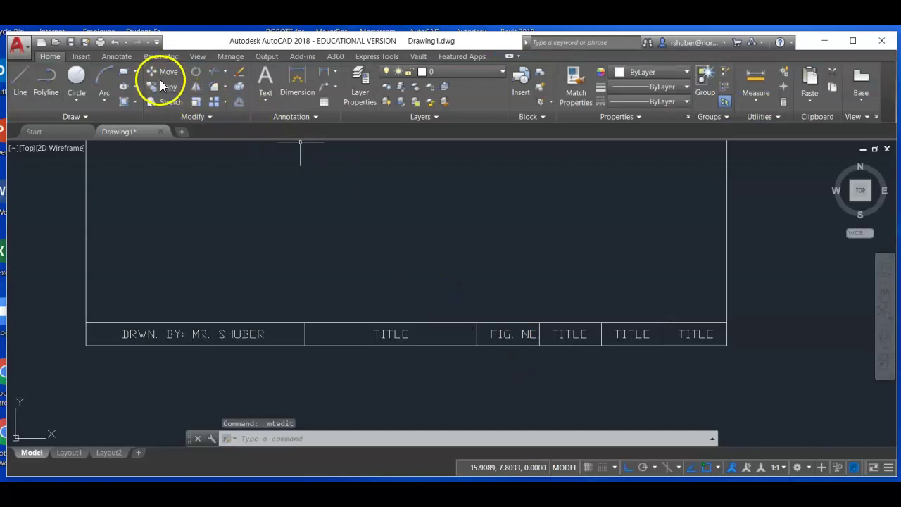
# Step: Move the FIG. NO label so it sits centred in its box
pyautogui.click(161, 74)
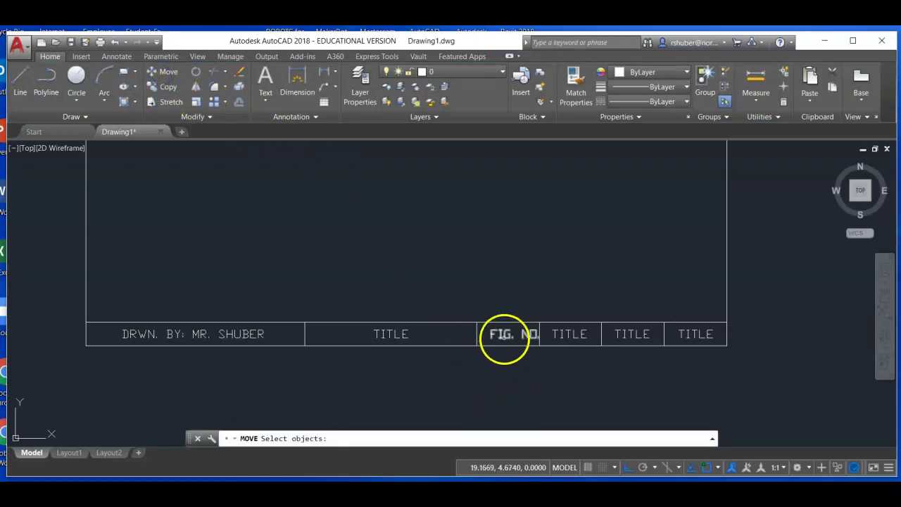
pyautogui.click(505, 336)
pyautogui.rightClick(505, 307)
pyautogui.click(510, 286)
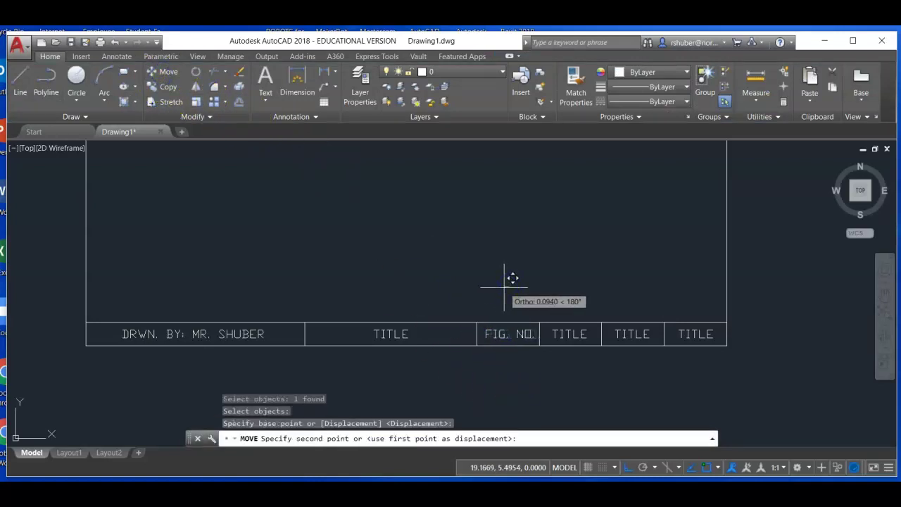
pyautogui.click(505, 288)
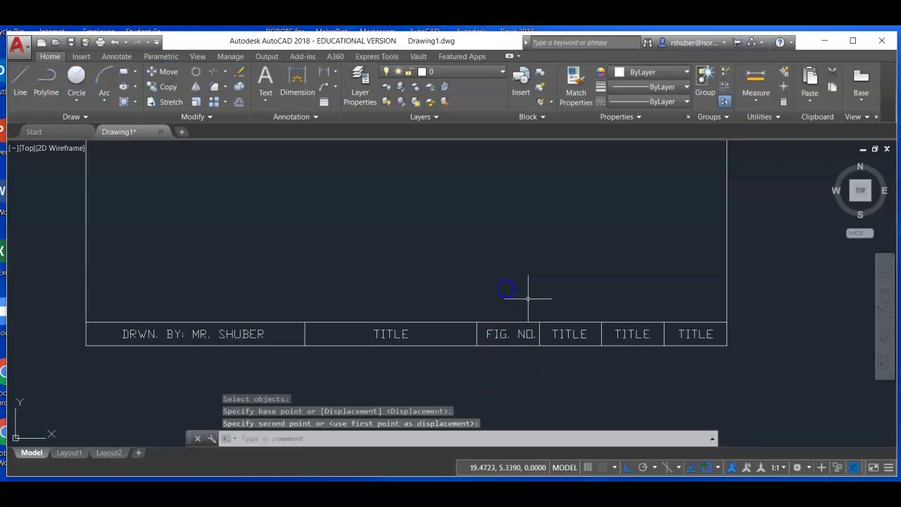
# Step: Relabel the fourth, fifth and last boxes as SCALE, DATE and PERIOD
pyautogui.click(571, 333)
pyautogui.click(567, 331)
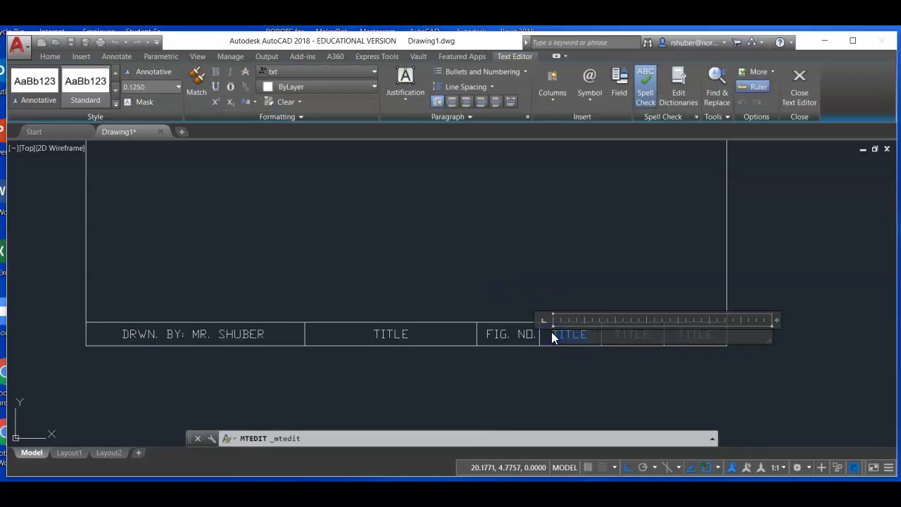
pyautogui.write('SCALE')
pyautogui.click(533, 281)
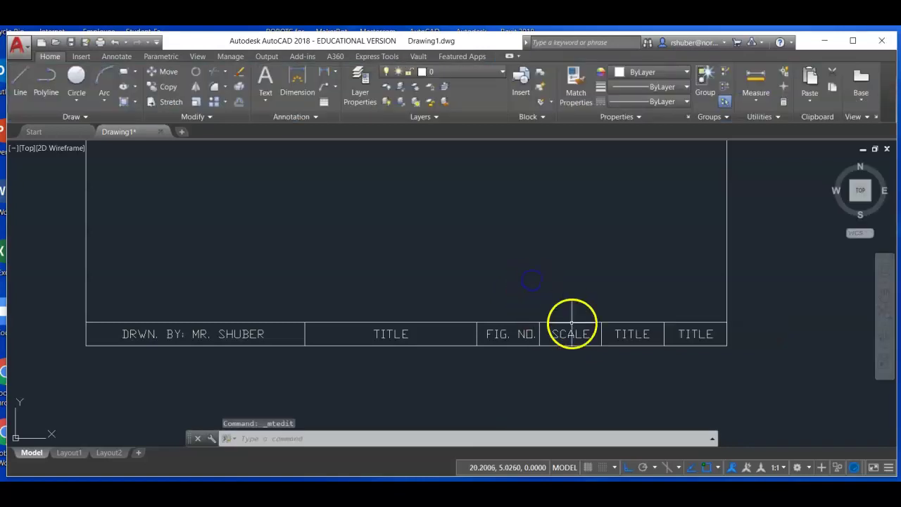
pyautogui.doubleClick(633, 334)
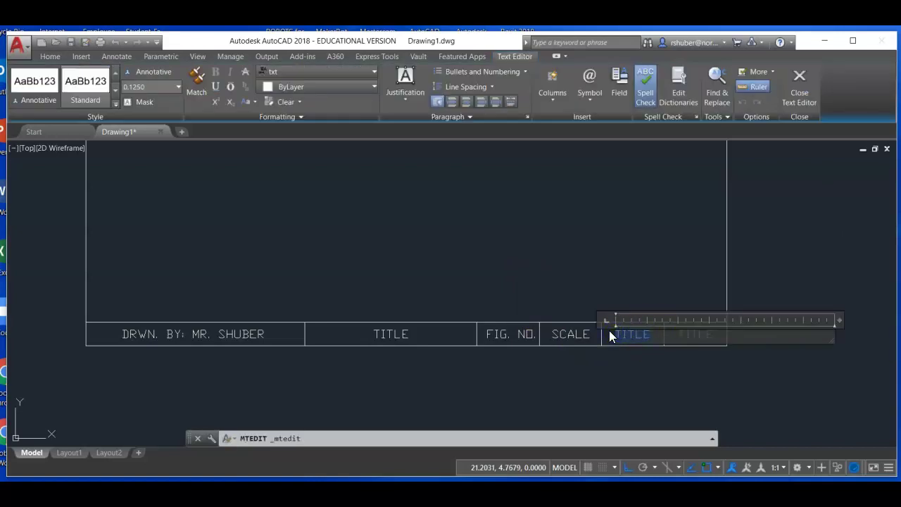
pyautogui.write('DATE')
pyautogui.click(614, 287)
pyautogui.click(698, 335)
pyautogui.click(697, 335)
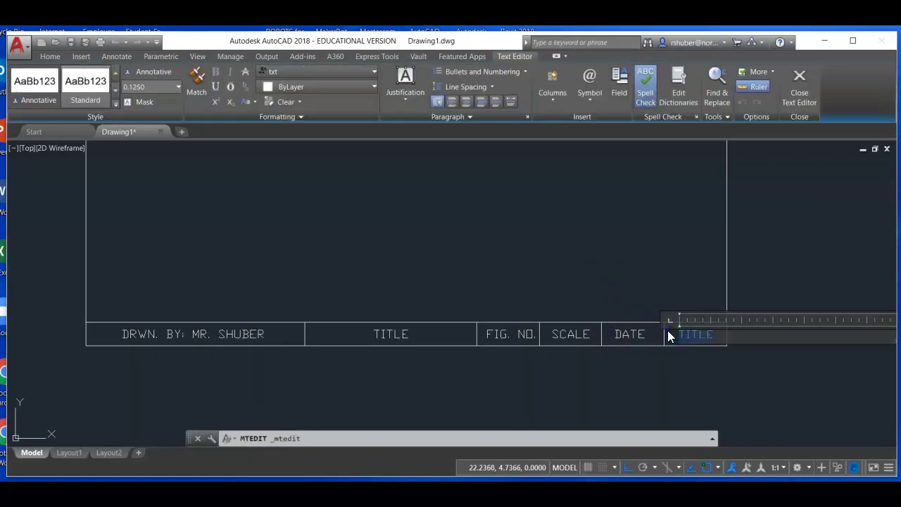
pyautogui.click(624, 277)
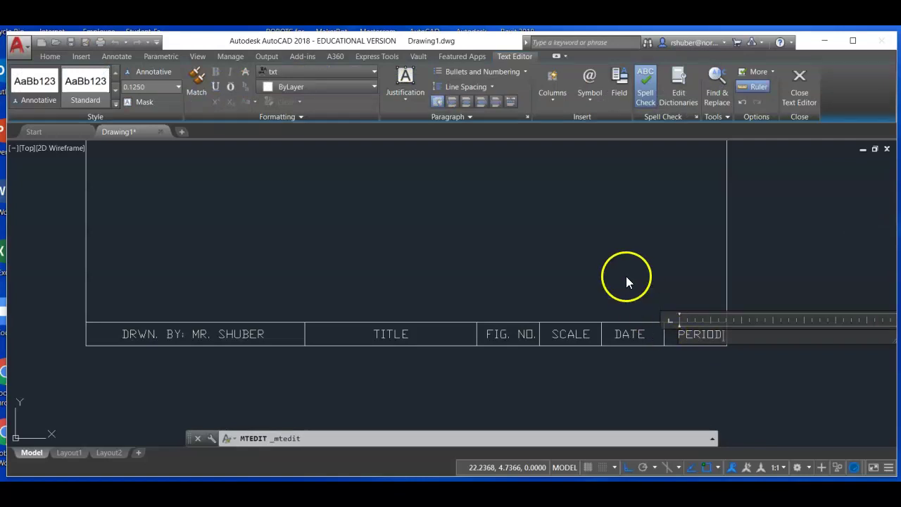
# Step: Nudge the PERIOD label slightly left to centre it in the last box
pyautogui.click(163, 74)
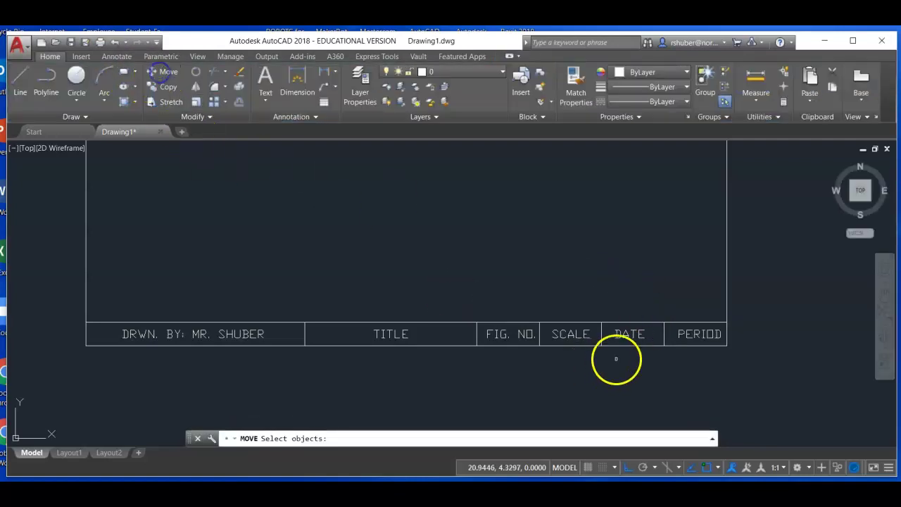
pyautogui.click(697, 335)
pyautogui.press('Return')
pyautogui.click(677, 277)
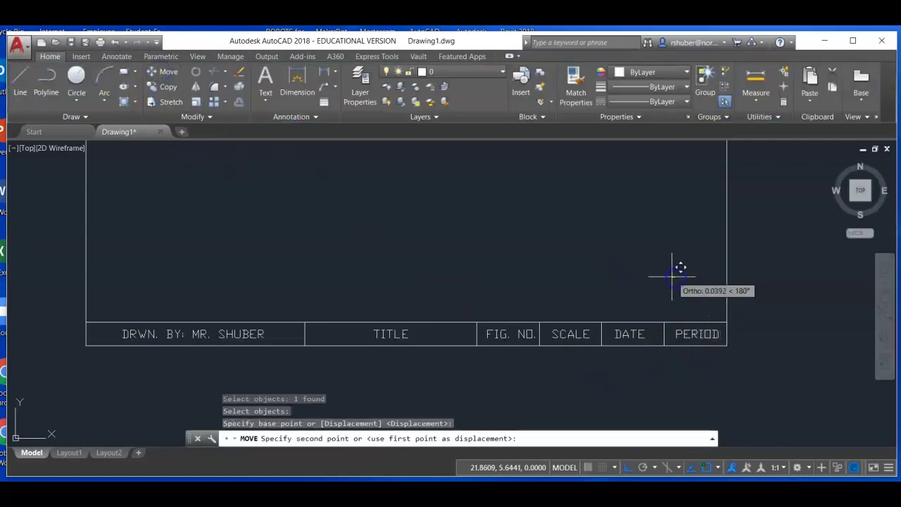
pyautogui.click(672, 275)
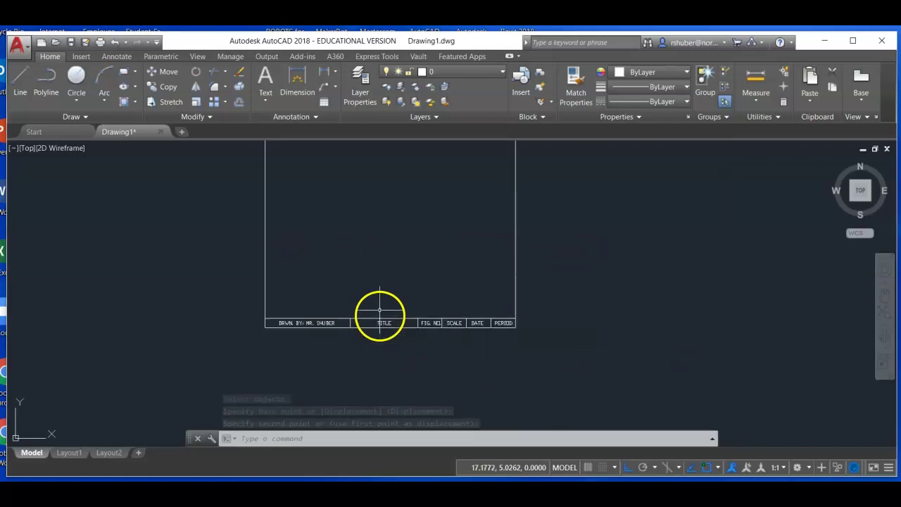
pyautogui.click(482, 365)
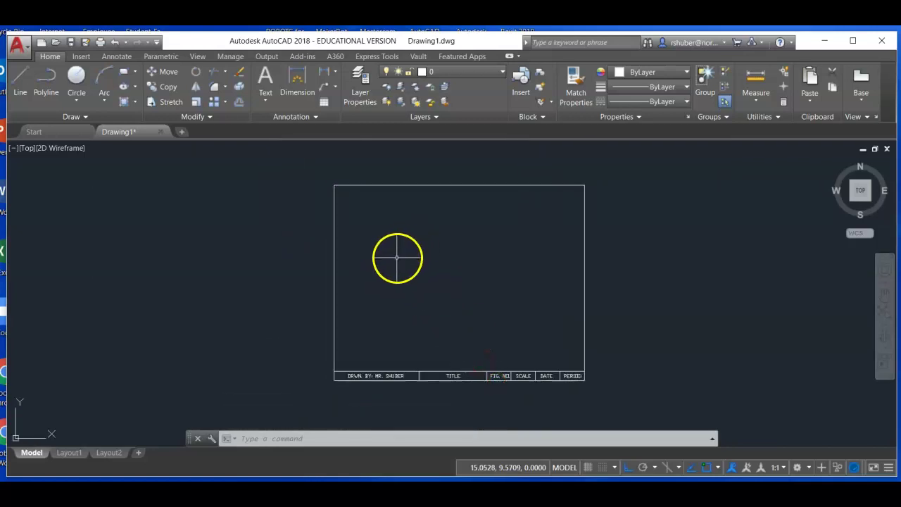
pyautogui.click(32, 453)
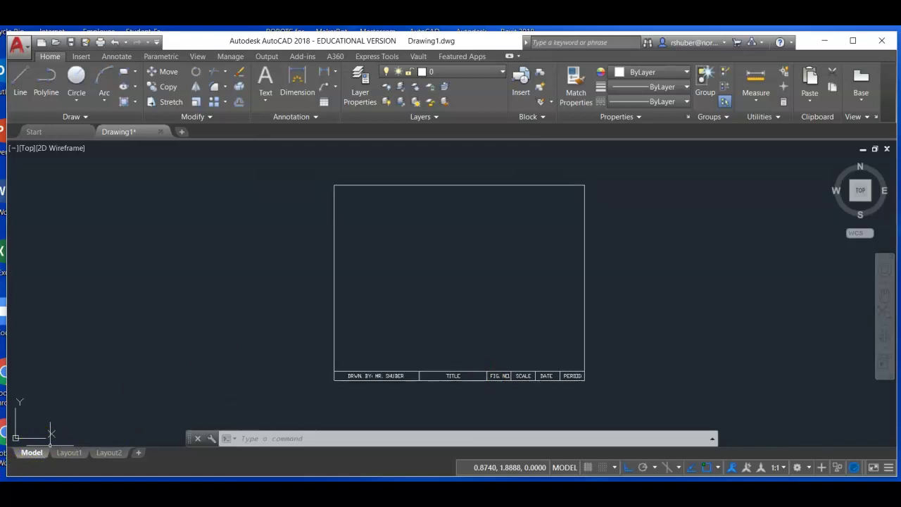